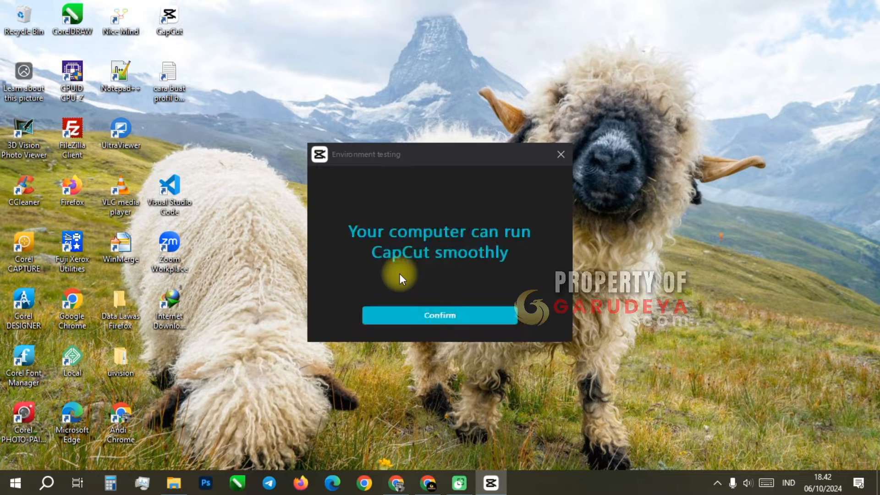
Accept the environment test result and sign in to the CapCut account in a maximized window
left_click(421, 312)
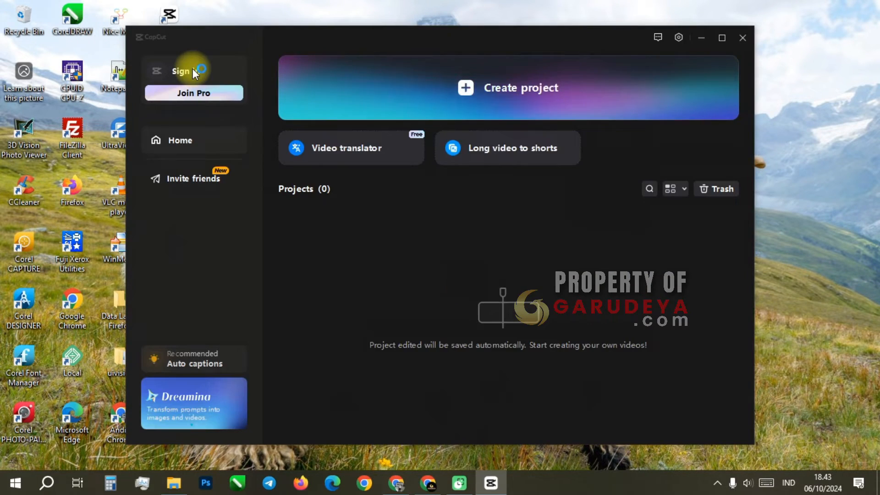
left_click(193, 69)
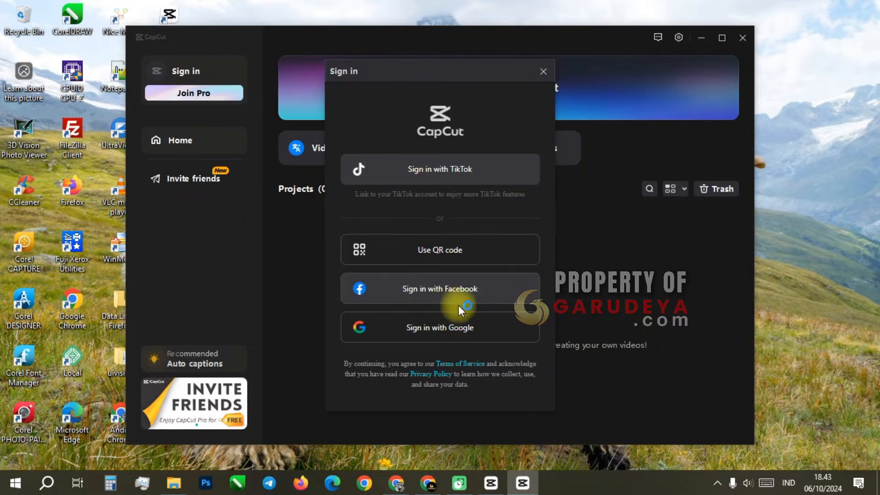
left_click(446, 256)
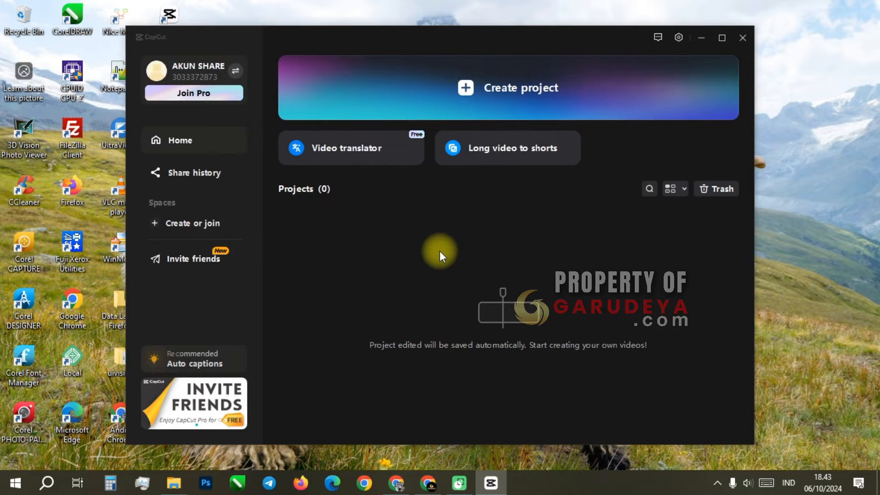
left_click(722, 37)
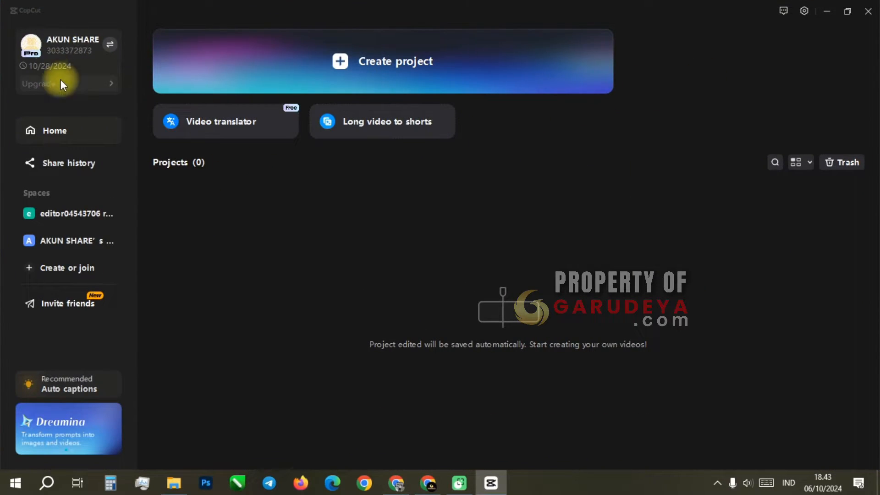
Extract Go Ahead - Capcut Template.zip from the Downloads folder into its own folder in File Explorer
left_click(170, 487)
left_click(444, 115)
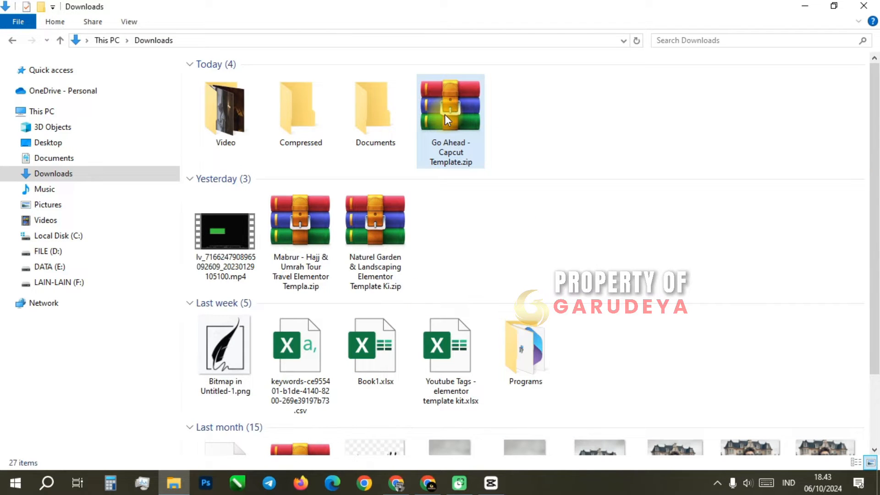
right_click(445, 114)
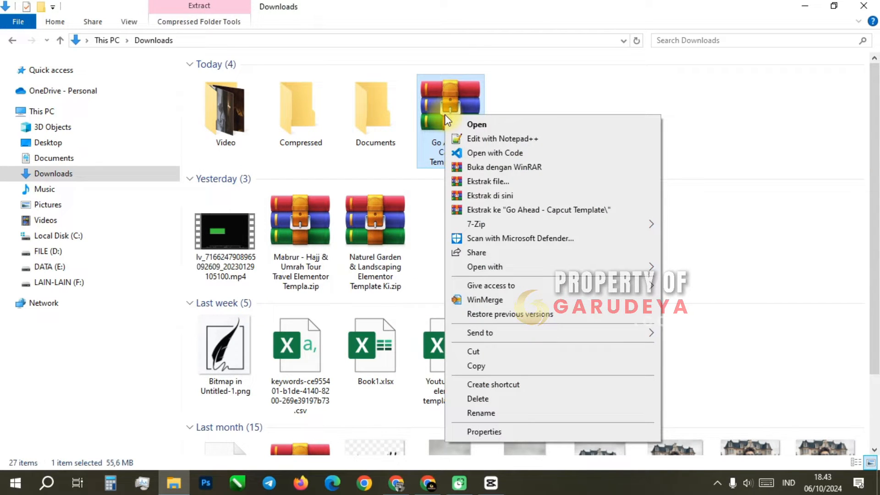
left_click(540, 213)
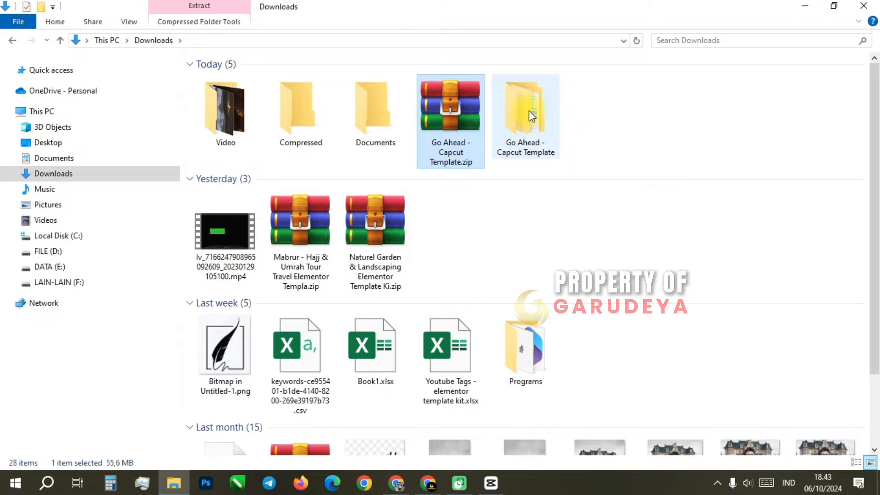
Show the contents of the inner Go Ahead - Capcut Template folder as icons and open its Files to be Uploaded folder
double_click(529, 111)
double_click(257, 81)
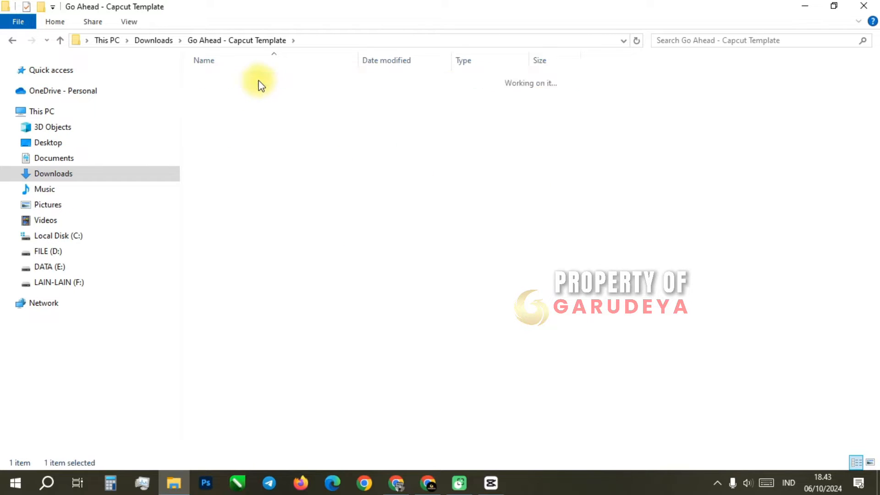
right_click(668, 92)
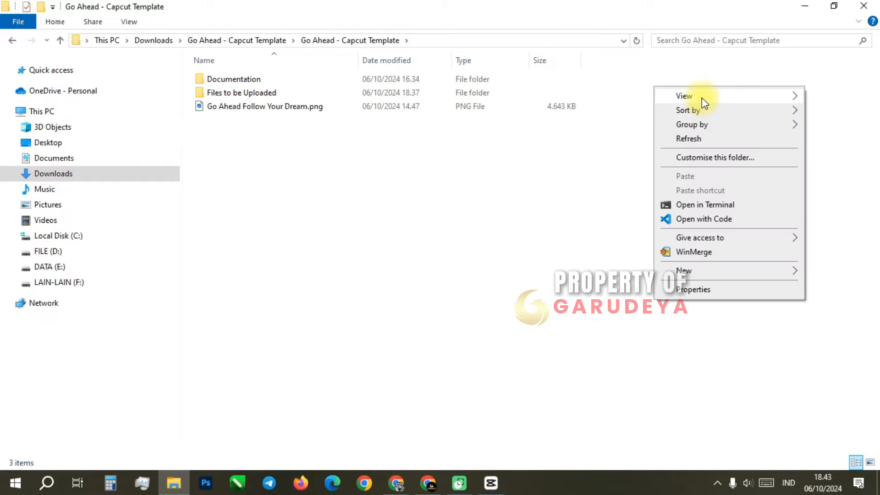
mouse_move(701, 96)
left_click(609, 112)
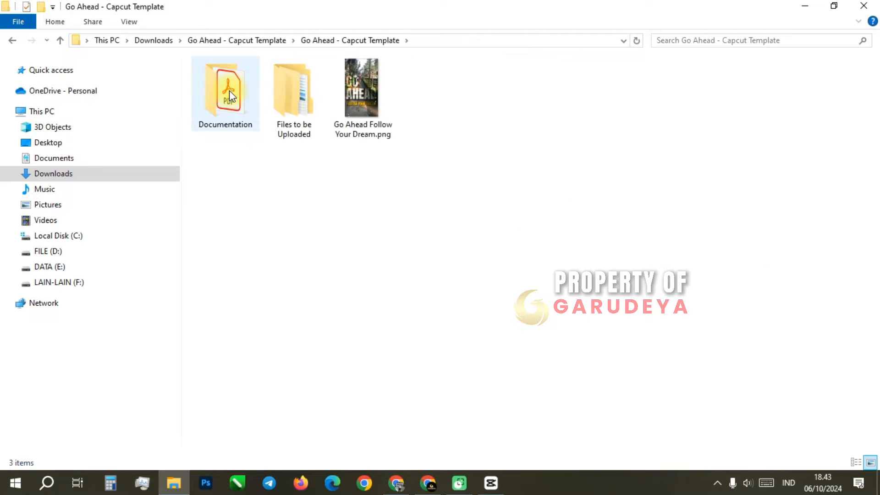
double_click(279, 98)
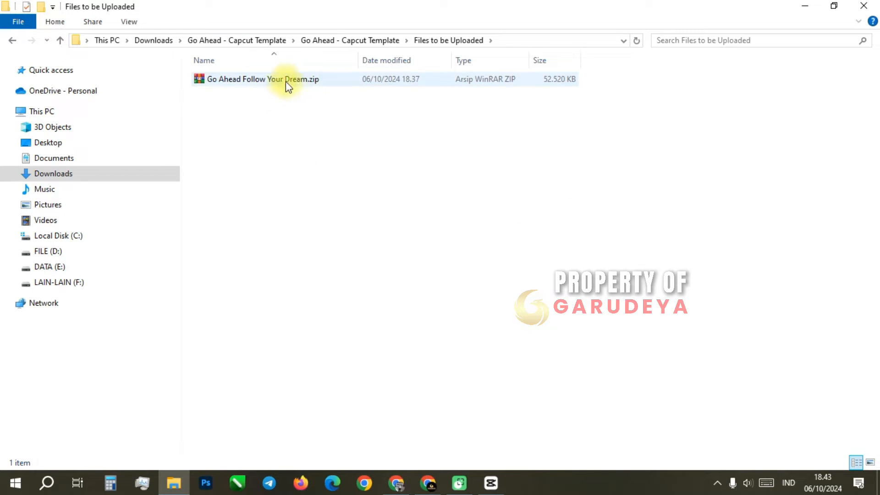
Copy the draft save location's full path from CapCut's settings, leaving the settings unchanged
left_click(495, 486)
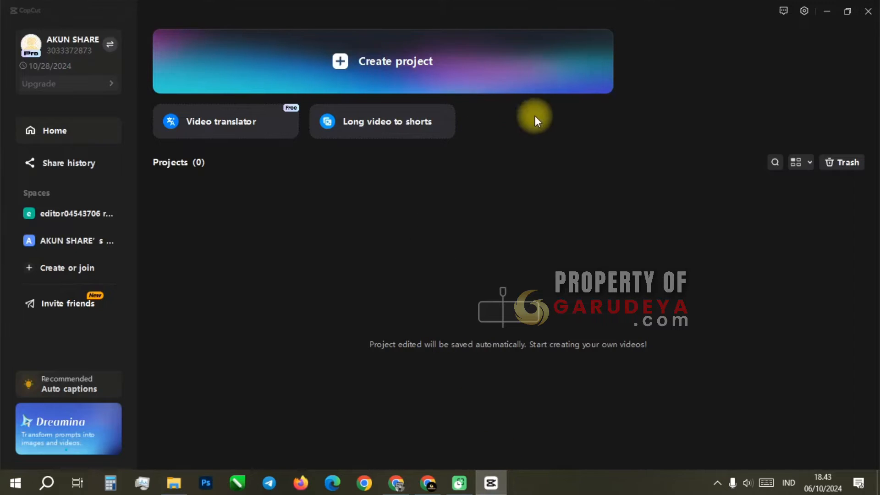
left_click(800, 12)
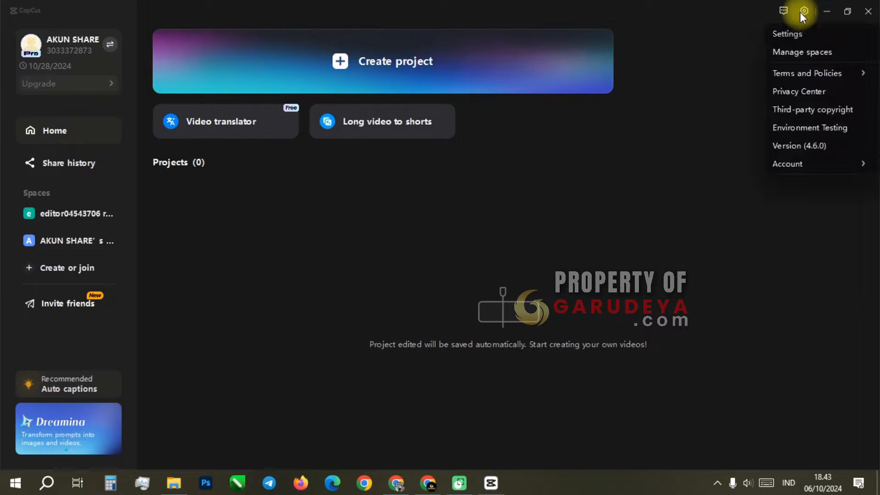
left_click(789, 34)
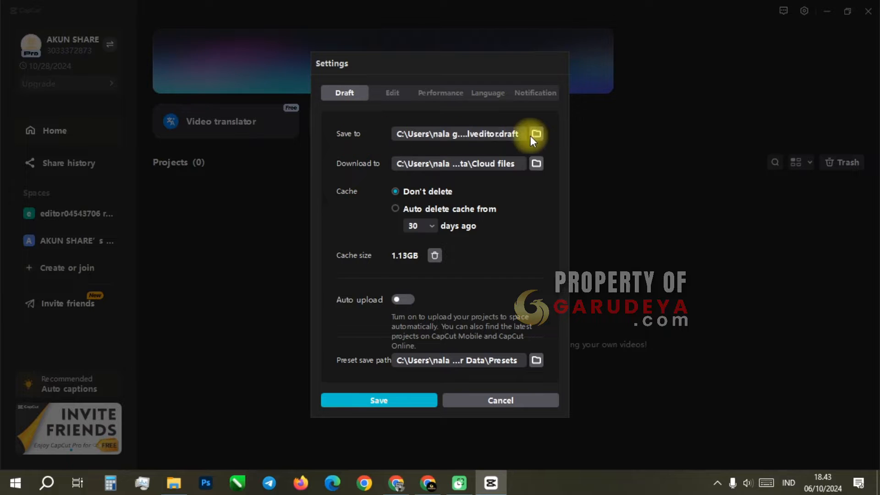
left_click(535, 134)
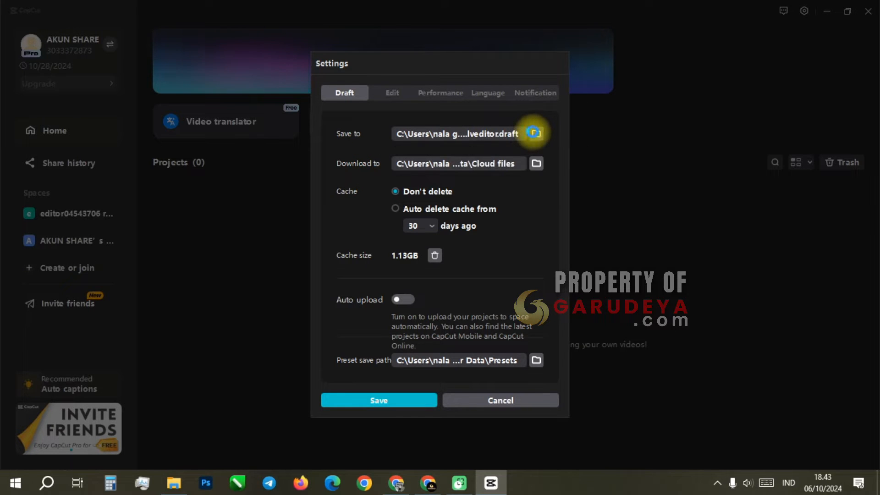
left_click(535, 81)
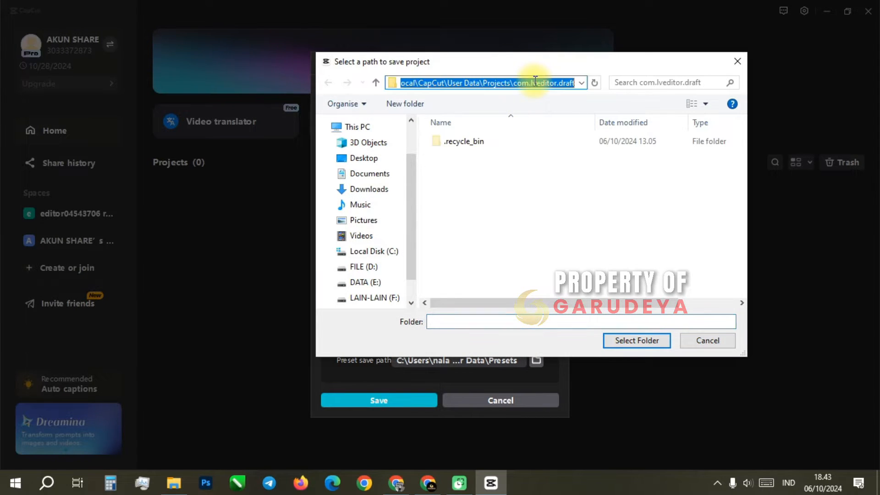
right_click(535, 80)
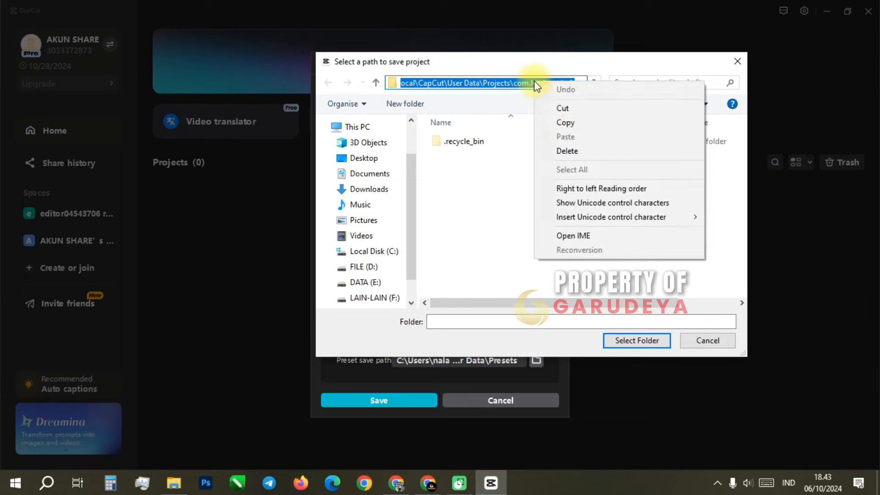
left_click(562, 121)
left_click(709, 341)
left_click(547, 399)
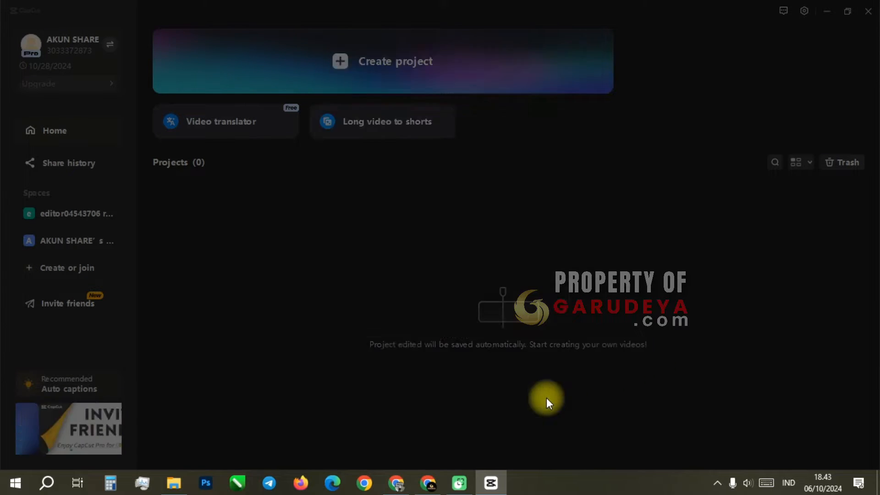
Open a new File Explorer window at the copied com.lveditor.draft project path
right_click(179, 490)
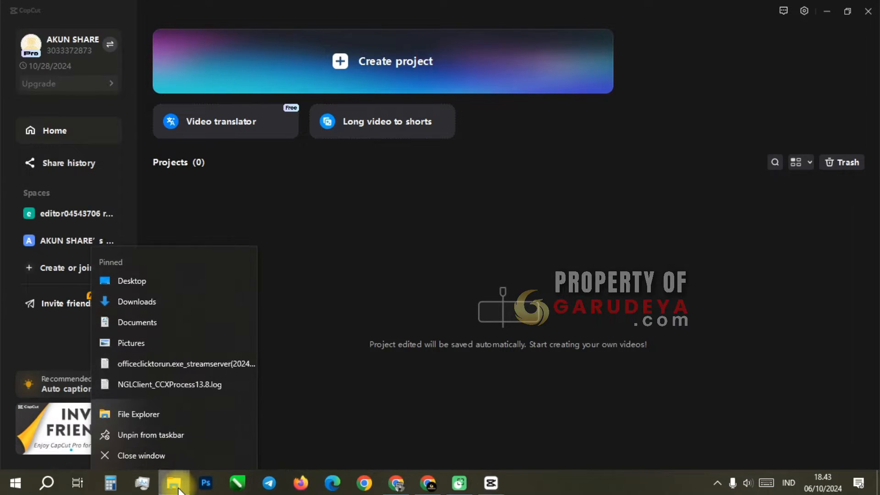
left_click(159, 416)
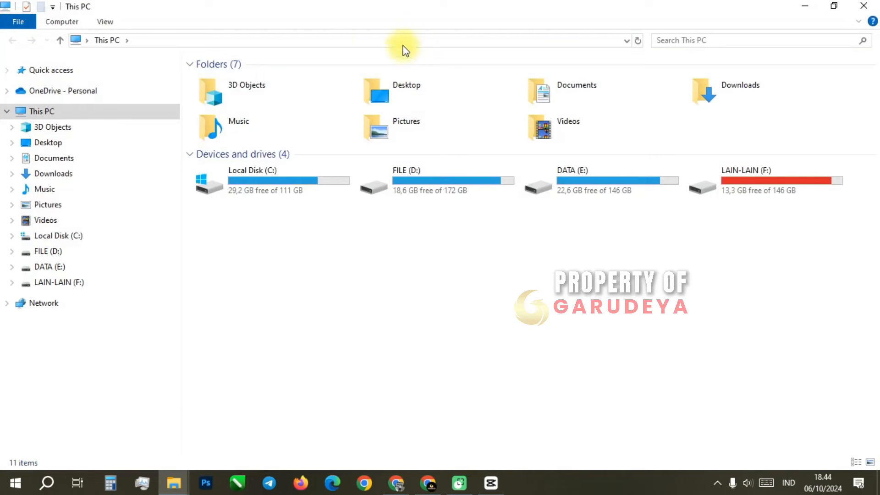
left_click(332, 40)
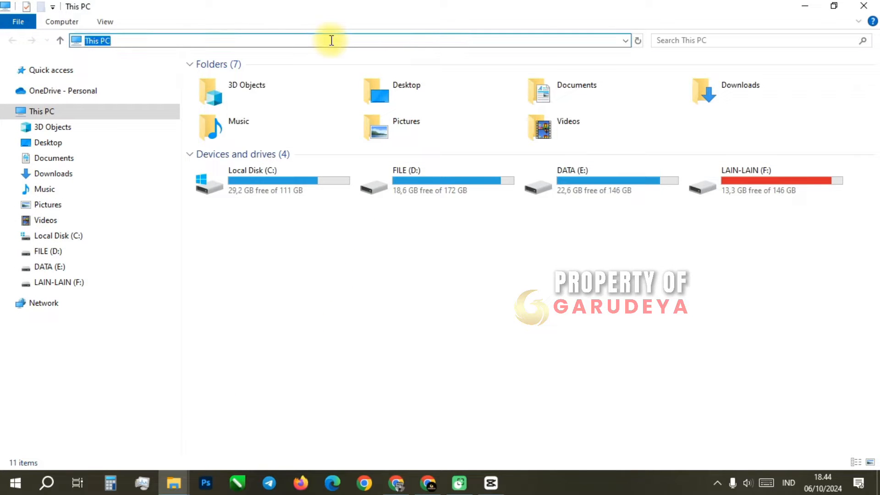
right_click(331, 41)
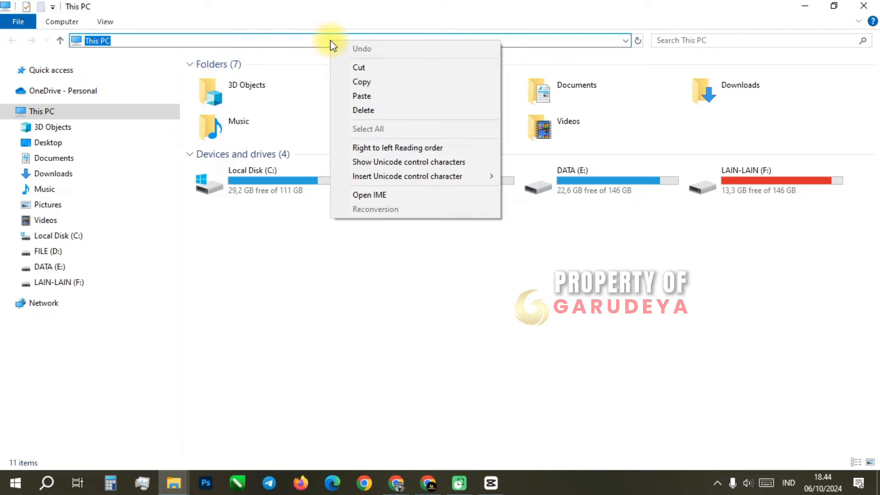
left_click(370, 98)
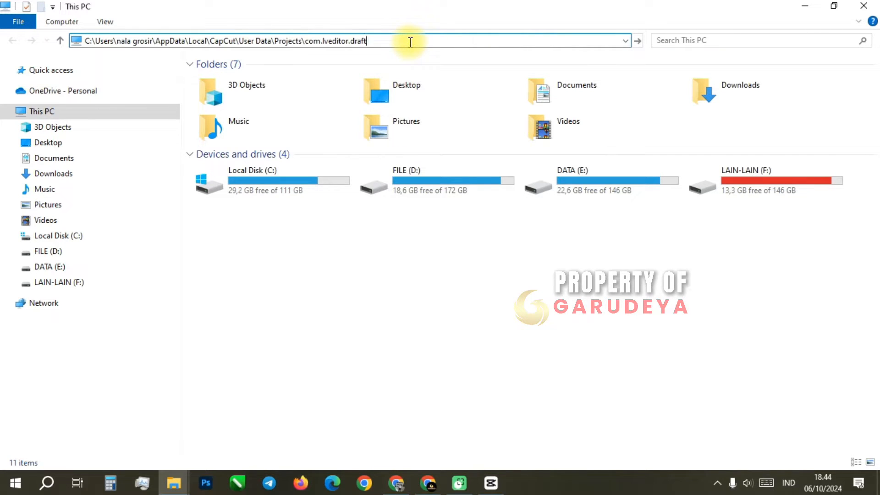
key("Return")
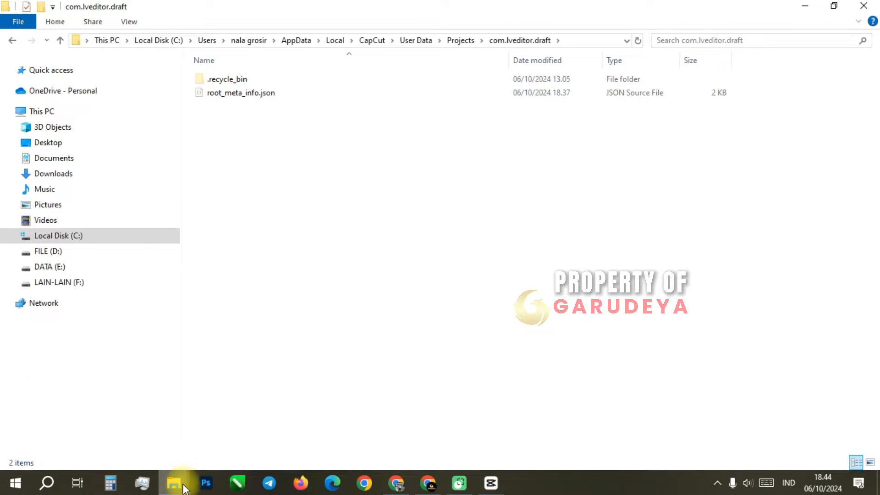
Copy Go Ahead Follow Your Dream.zip from Files to be Uploaded into the com.lveditor.draft folder
mouse_move(184, 489)
left_click(150, 444)
left_click(283, 81)
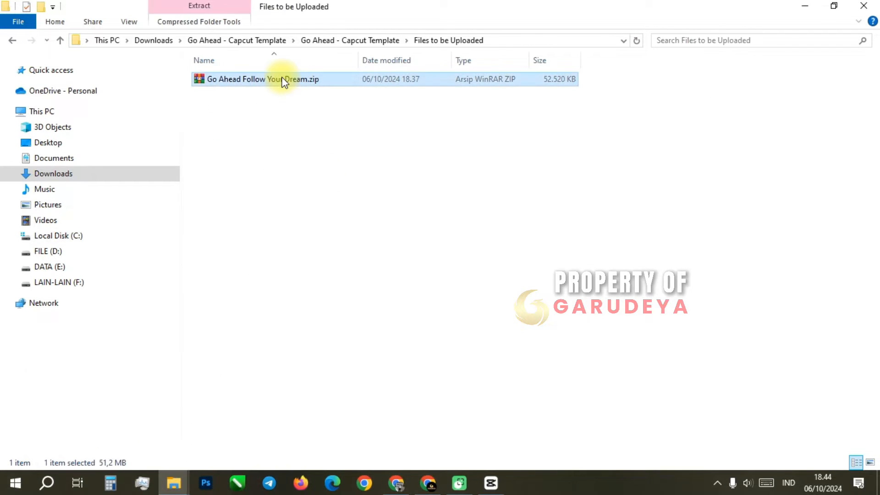
right_click(283, 80)
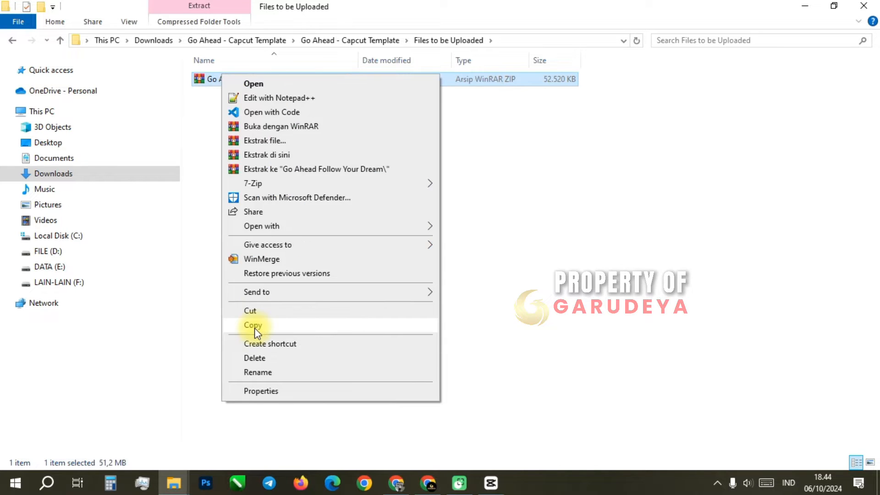
left_click(254, 328)
mouse_move(195, 471)
left_click(289, 424)
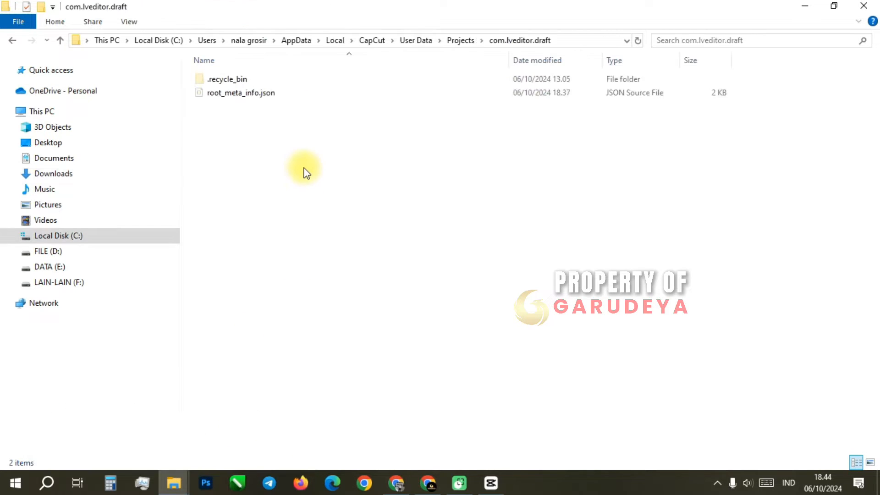
right_click(282, 136)
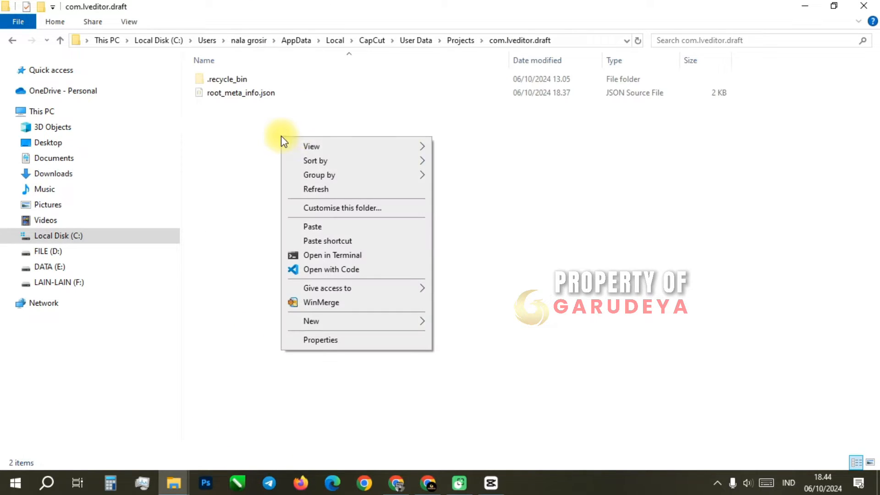
left_click(305, 225)
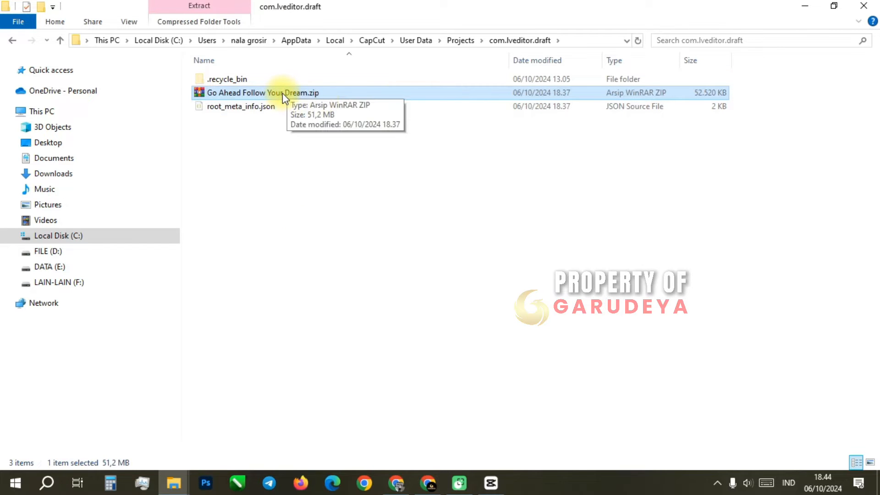
Extract Go Ahead Follow Your Dream.zip directly into the com.lveditor.draft folder and delete the copied archive there
right_click(282, 93)
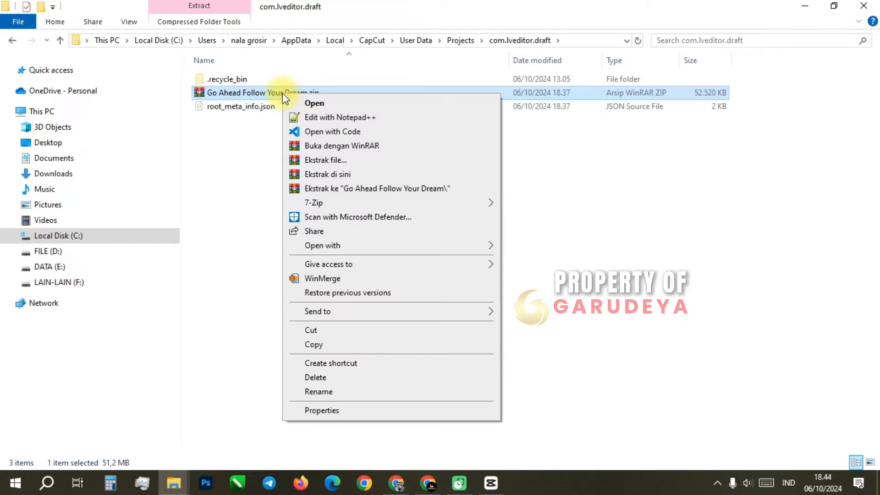
left_click(339, 174)
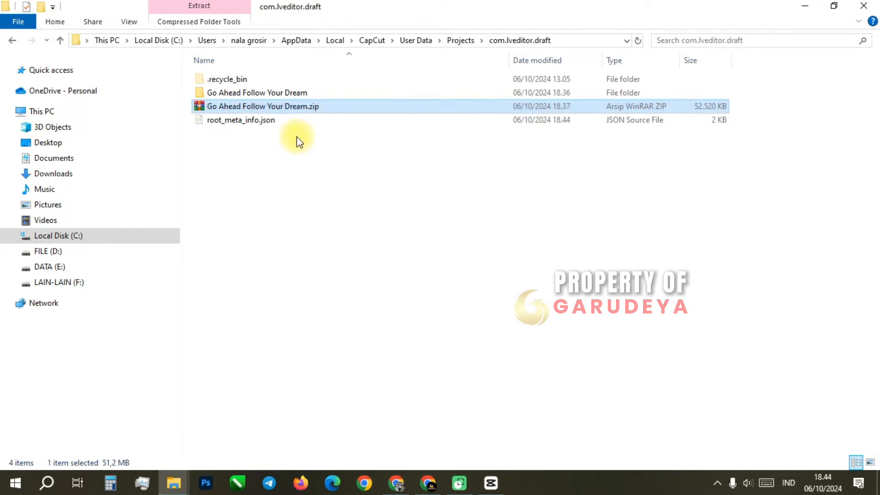
right_click(287, 106)
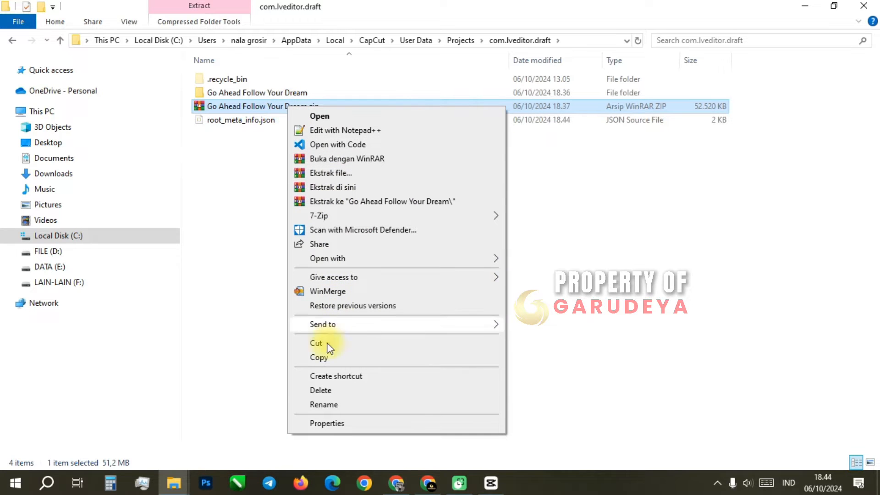
left_click(319, 390)
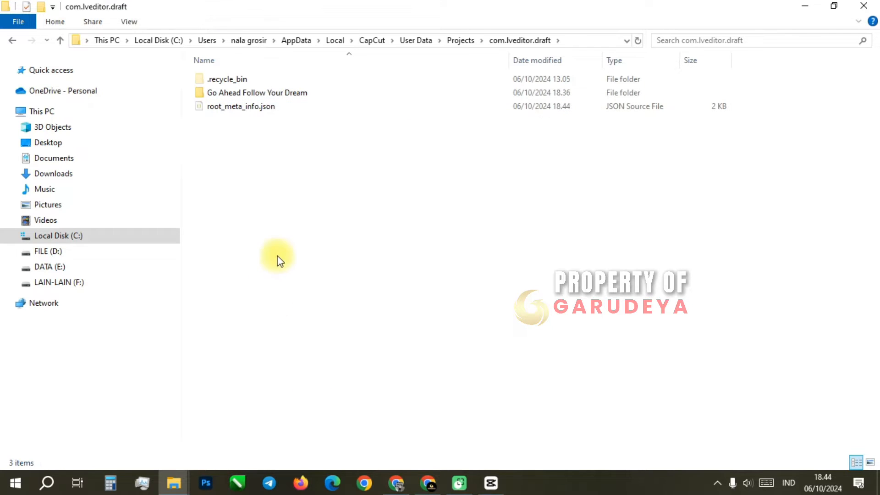
Switch to CapCut and open the Go Ahead Follow Your Dream project for editing
left_click(490, 491)
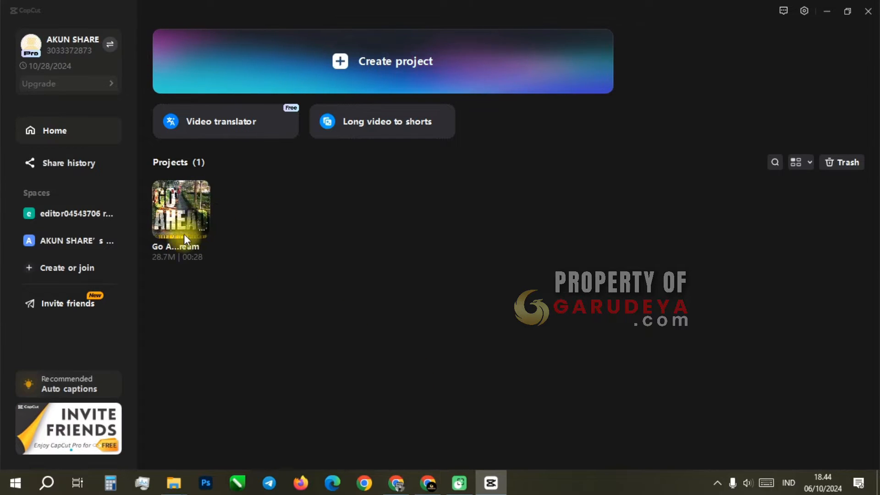
left_click(182, 206)
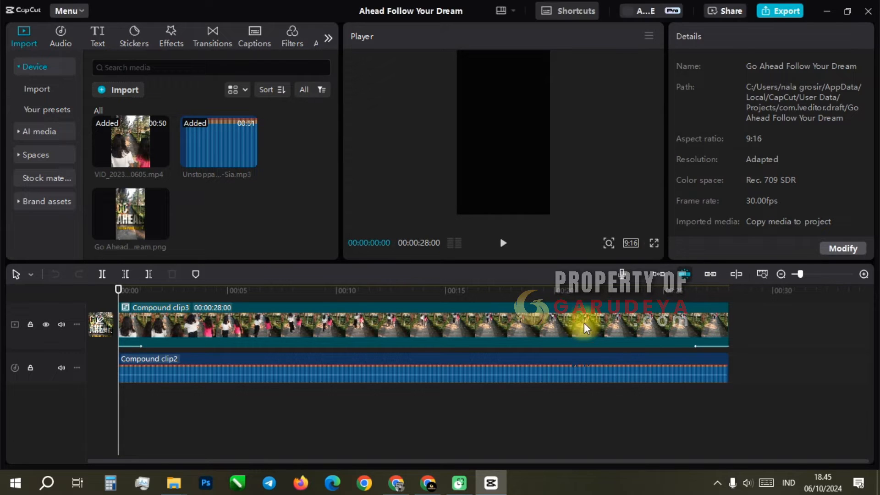
Move the playhead to about two seconds on the main timeline and open Compound clip1 for editing
left_click(863, 275)
left_click(864, 275)
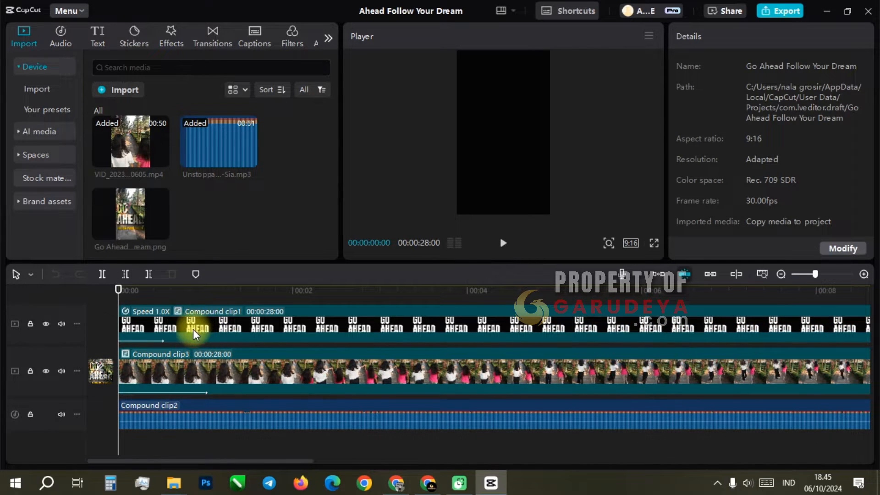
scroll(194, 331, "up", 3)
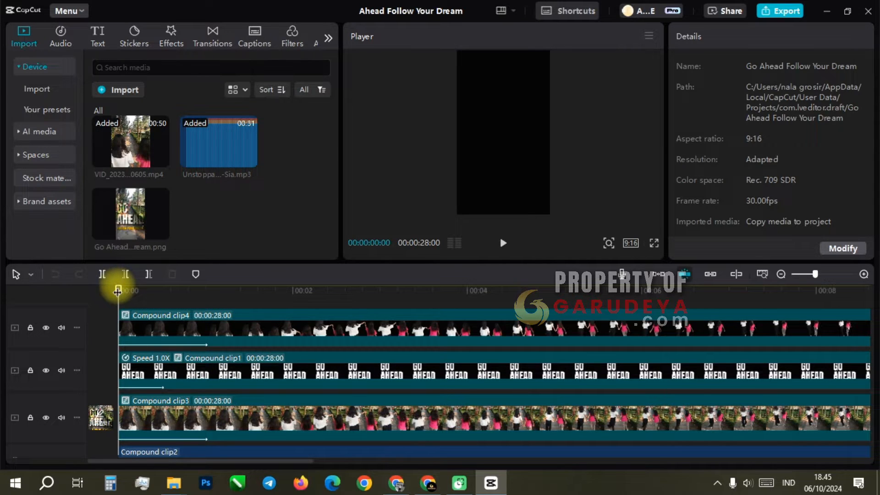
left_click_drag(118, 291, 301, 288)
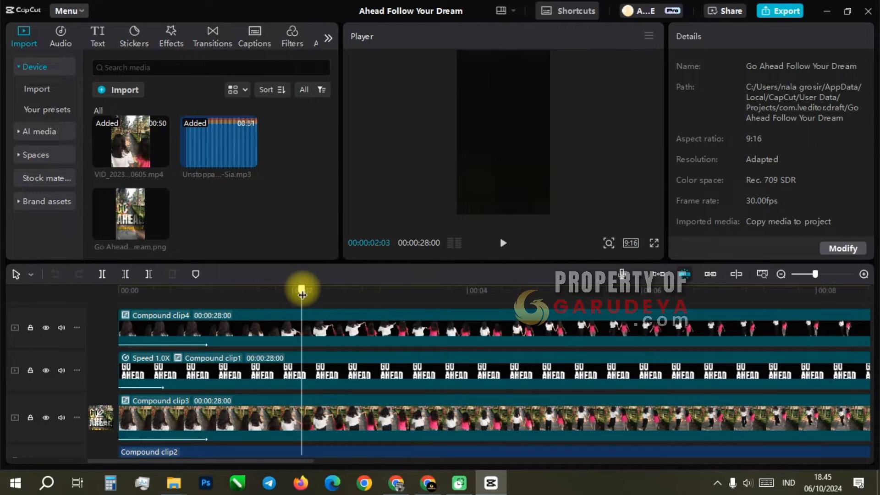
left_click(347, 374)
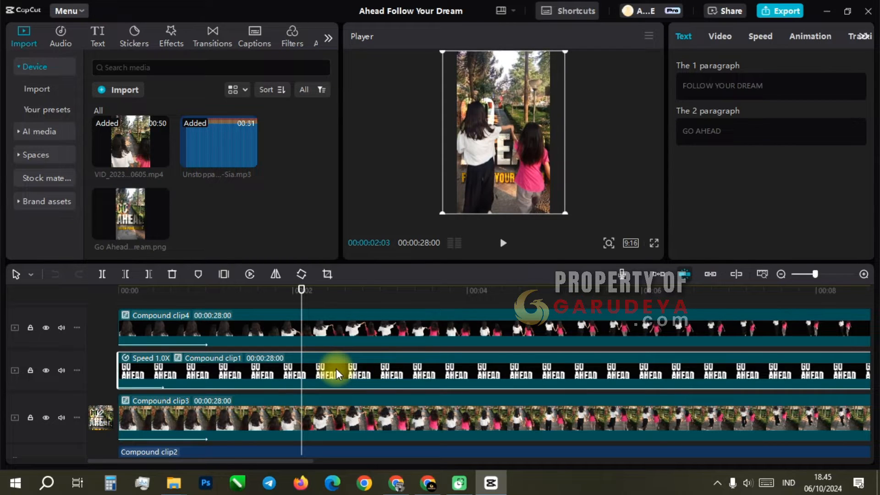
double_click(337, 374)
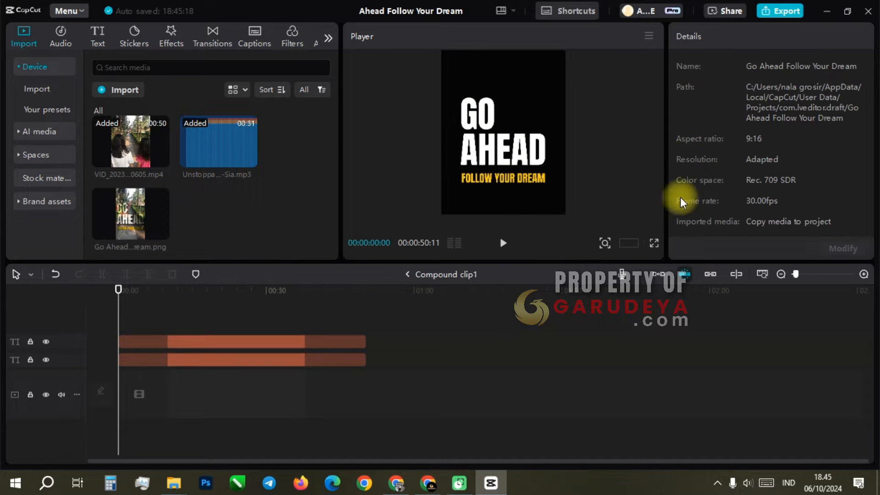
Change the FOLLOW YOUR DREAM text in Compound clip1 to FOLLOW YOUR HEART
left_click(250, 360)
left_click(703, 94)
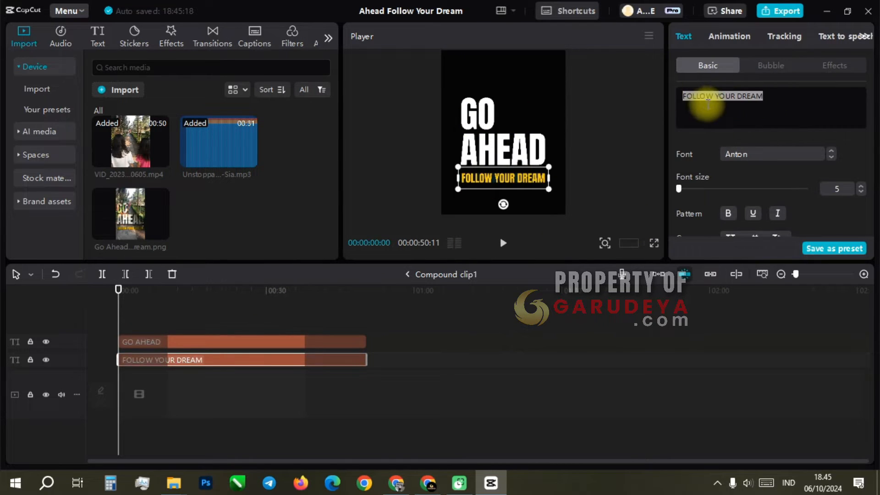
left_click(727, 98)
double_click(752, 96)
type("HEART")
Replace the GO AHEAD text in Compound clip1 with NEVER GIVE UP
left_click(241, 341)
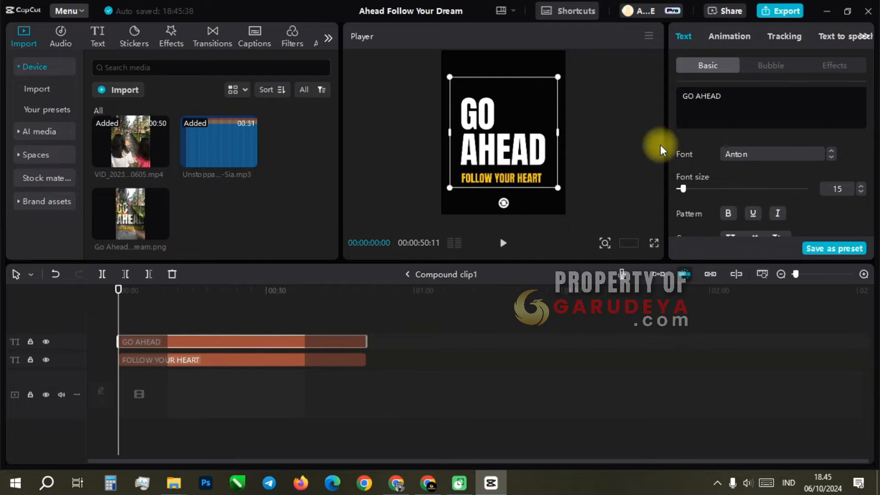
left_click_drag(722, 97, 682, 97)
type("NEVER GIVE UP")
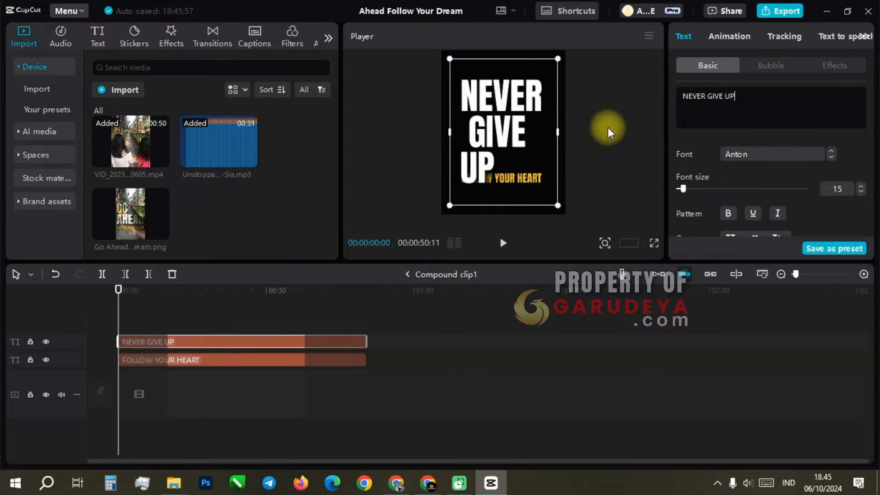
Set the NEVER GIVE UP text to font size 14 and place it directly above FOLLOW YOUR HEART, returning to the main timeline
left_click_drag(563, 208, 551, 189)
left_click_drag(510, 139, 502, 131)
left_click(861, 193)
left_click_drag(542, 184, 553, 191)
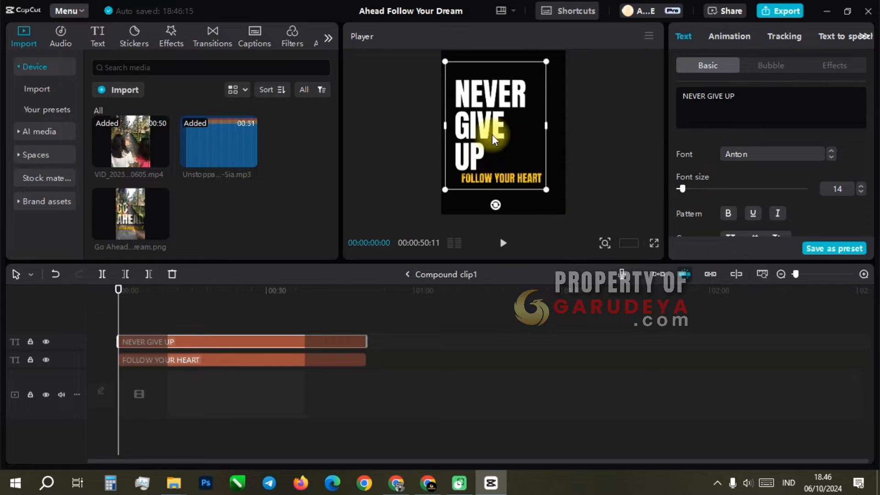
left_click_drag(492, 134, 501, 132)
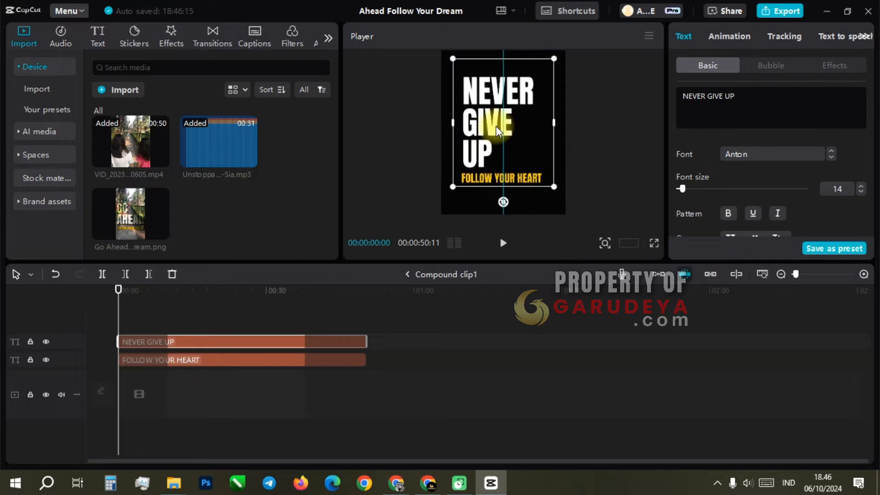
left_click(407, 275)
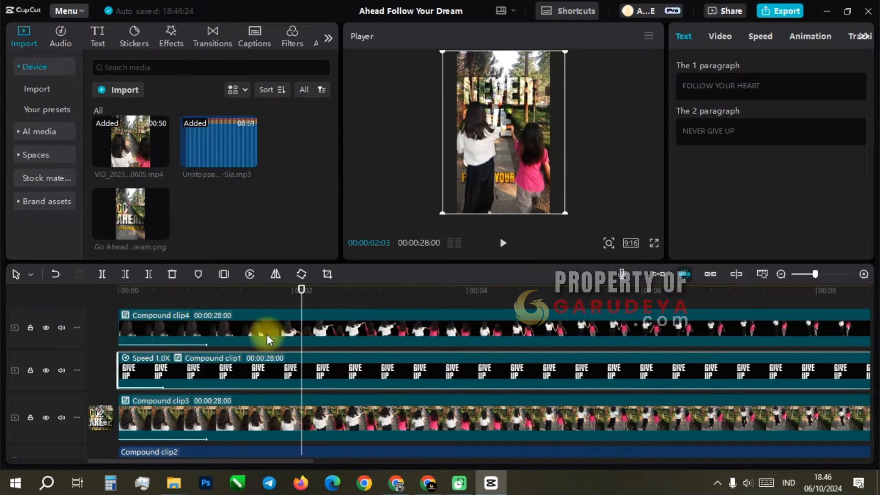
Temporarily hide the Compound clip4 track to check its effect on the preview, and show it again
scroll(47, 334, "up", 1)
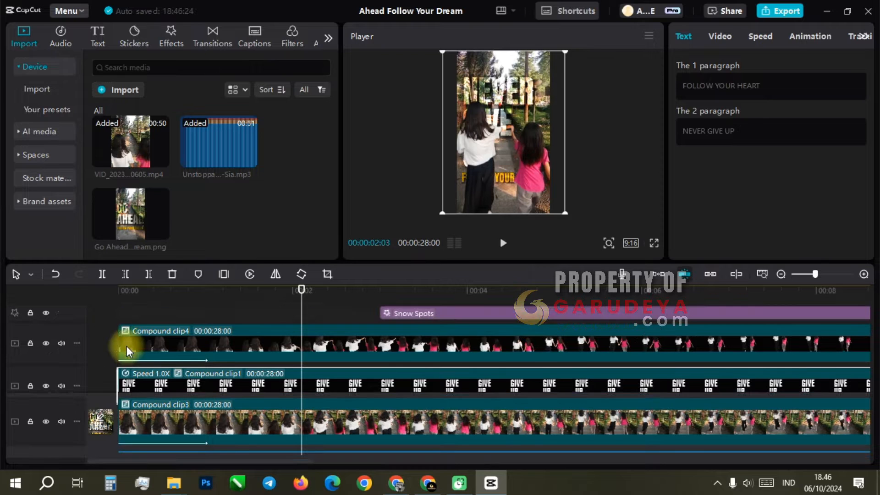
left_click(46, 343)
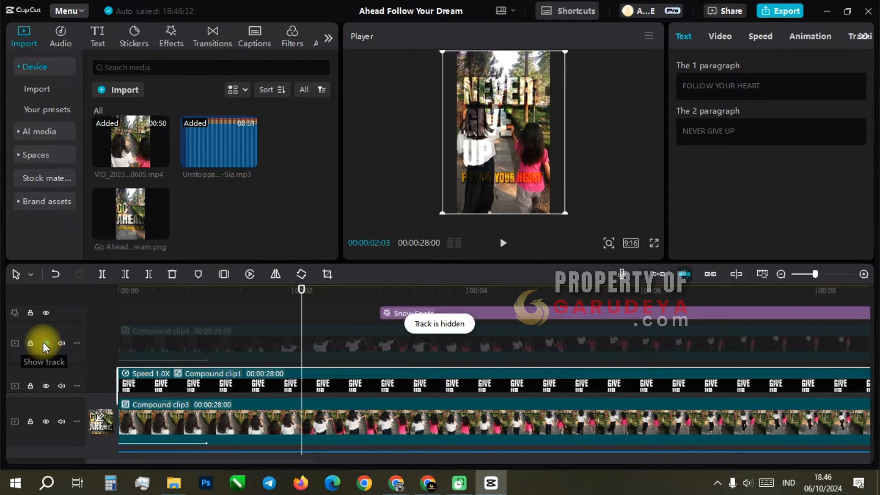
left_click(46, 344)
Open Compound clip3, the background video, for editing
scroll(340, 367, "down", 2)
left_click(347, 390)
double_click(347, 390)
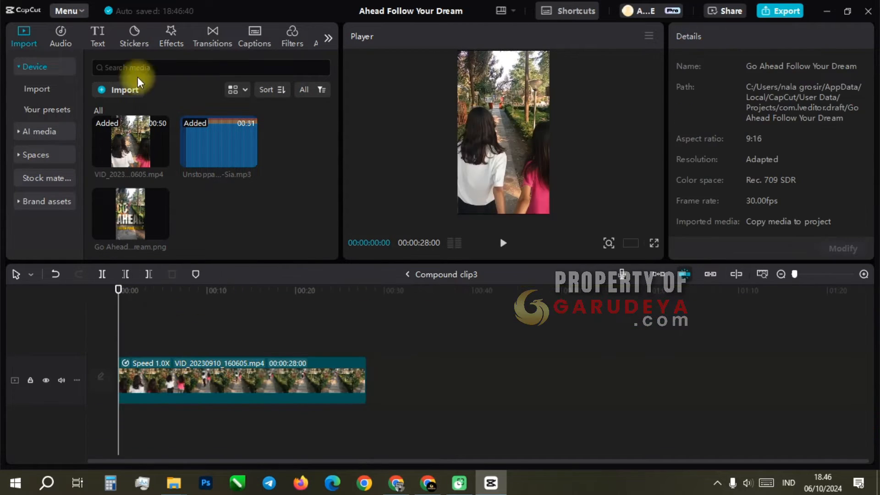
Try a stock video of a person stapling documents, found with the search term business, above the existing video in Compound clip3
left_click(29, 179)
left_click(142, 66)
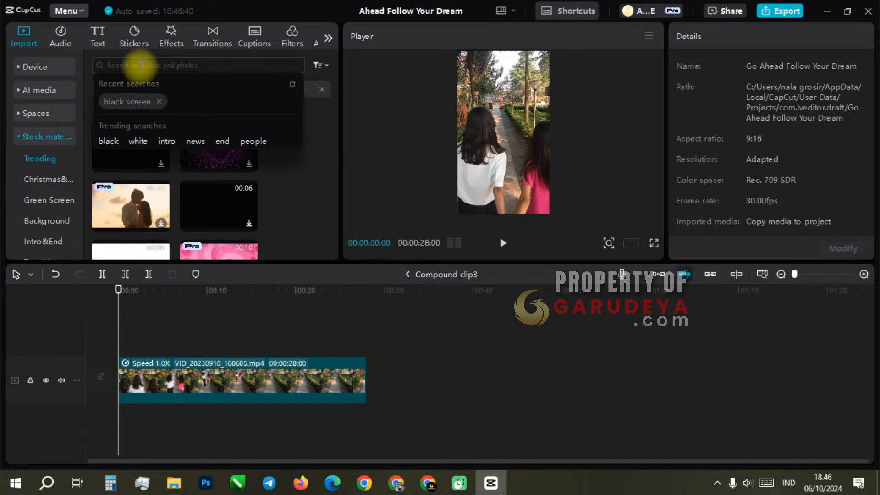
type("business")
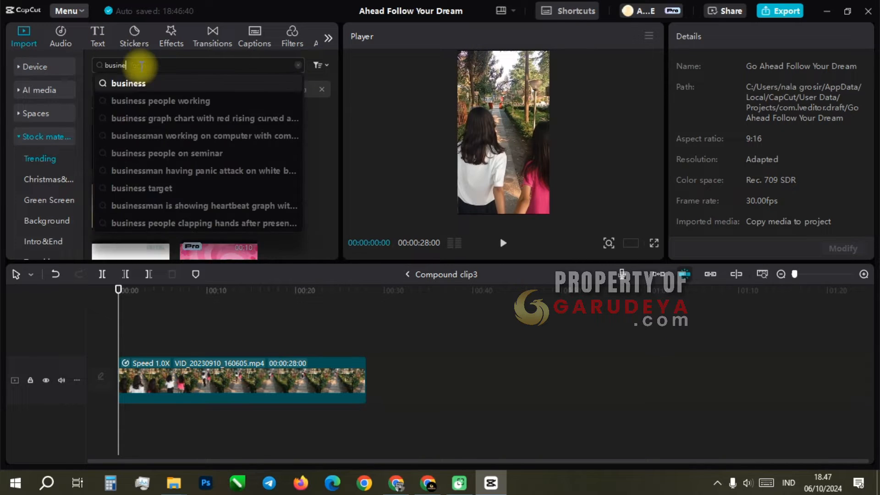
key("Return")
scroll(218, 179, "down", 3)
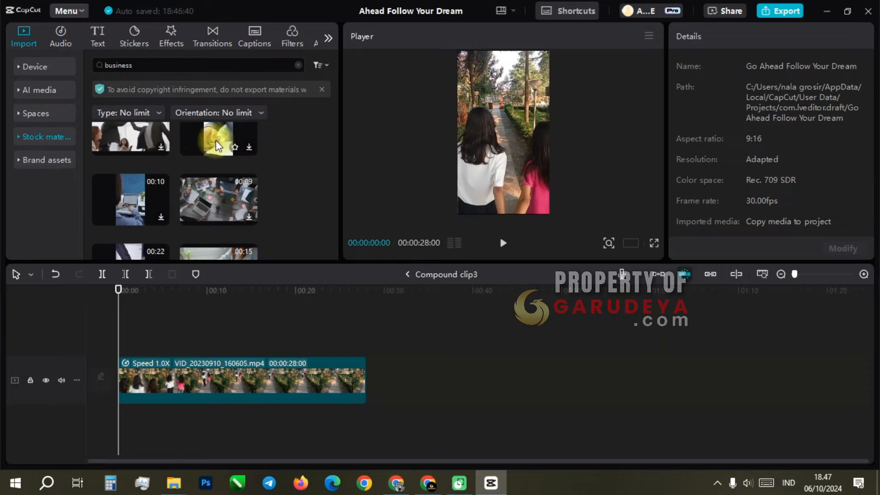
left_click_drag(217, 143, 154, 351)
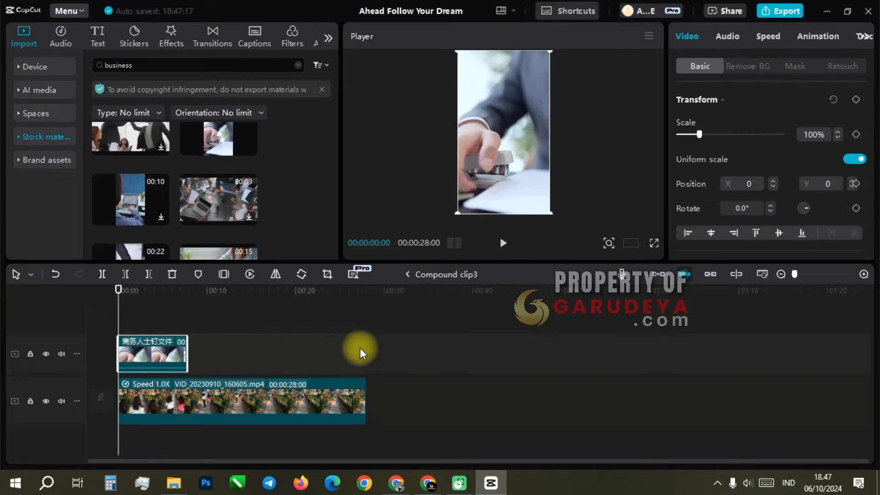
key("Delete")
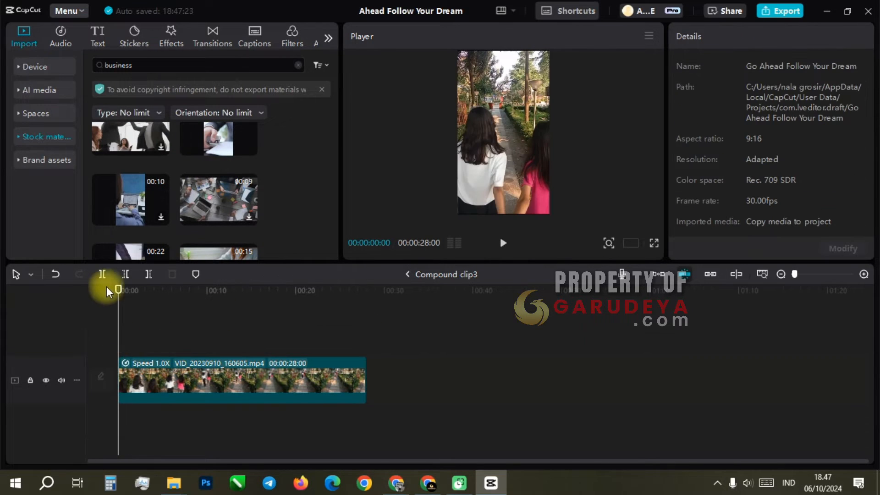
Import VID_20230910_160734_SLO-MO~2.mp4 from the computer into the project media
left_click(34, 66)
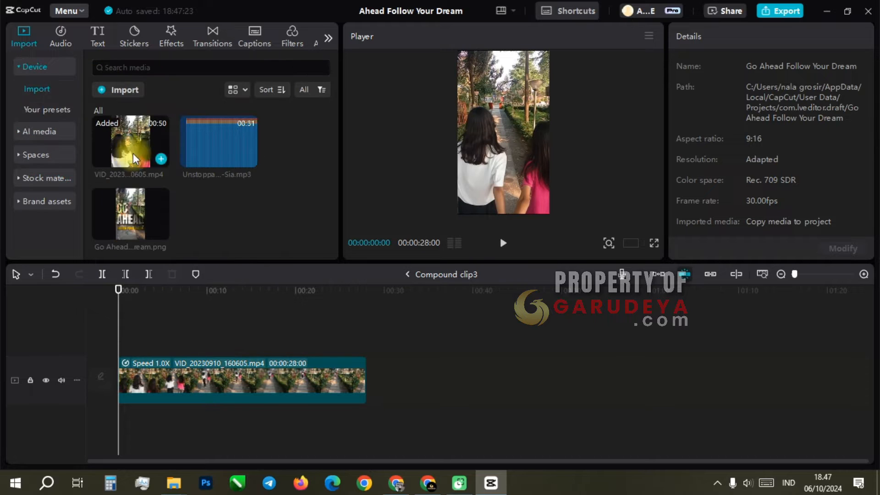
left_click(160, 90)
scroll(418, 161, "down", 15)
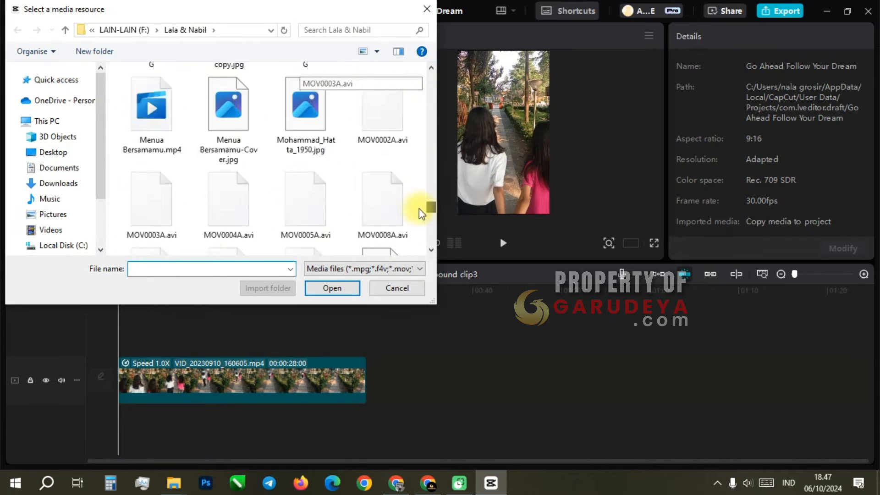
scroll(417, 243, "down", 3)
scroll(422, 248, "up", 2)
double_click(383, 245)
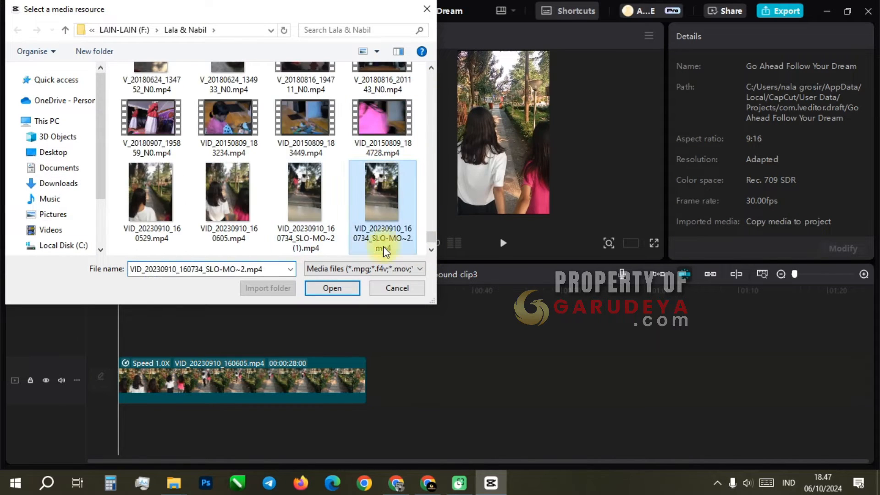
Replace VID_20230910_160605.mp4 in Compound clip3 with VID_20230910_160734_SLO-MO~2.mp4 and return to the main timeline
left_click_drag(214, 226, 373, 365)
left_click(256, 403)
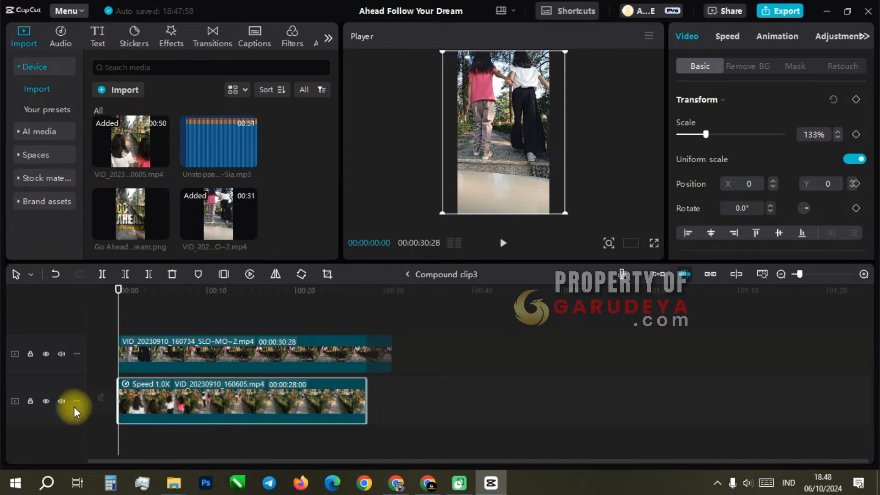
left_click(172, 274)
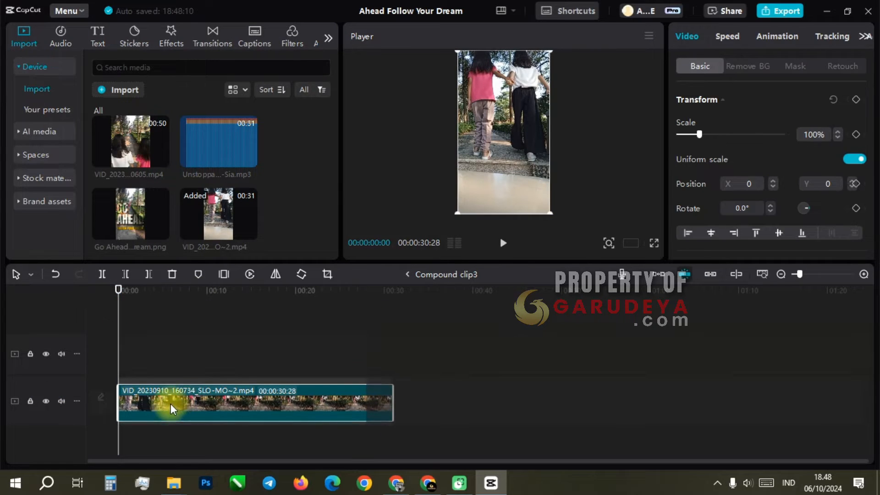
left_click(407, 274)
Open Compound clip4 and replace VID_20230910_160605.mp4 with VID_20230910_160734_SLO-MO~2.mp4, starting at 00:00
double_click(207, 369)
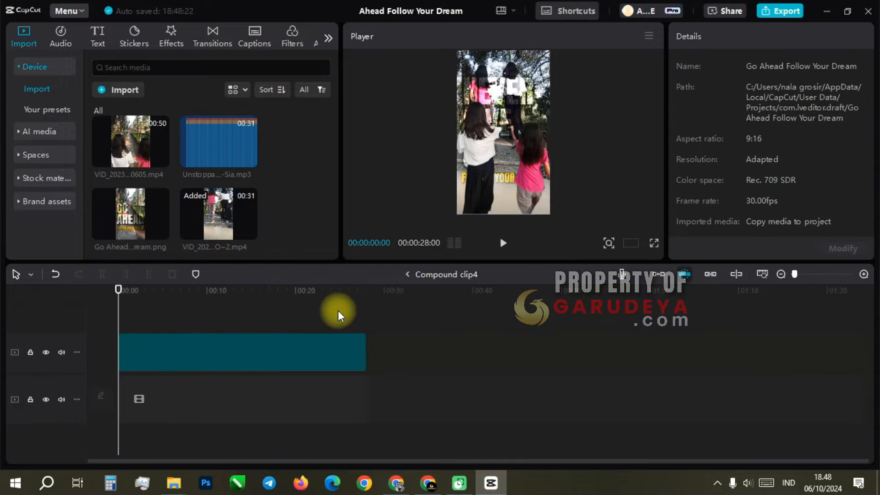
left_click_drag(221, 216, 169, 396)
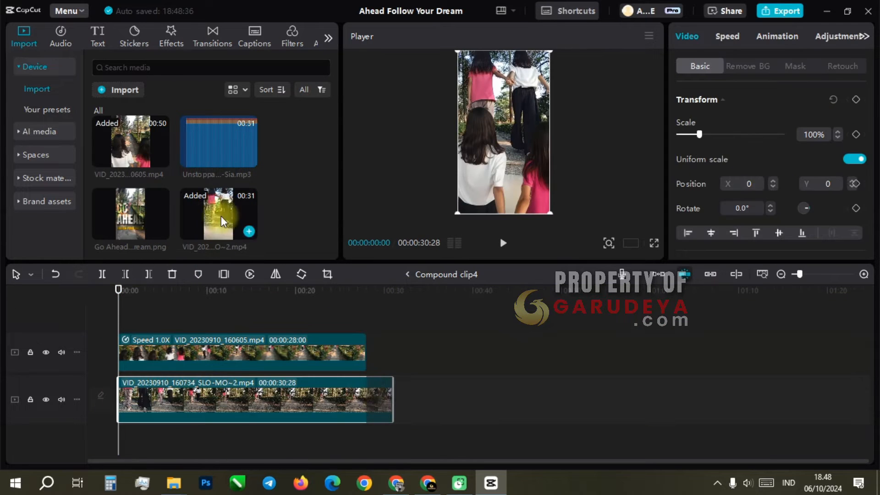
left_click(201, 354)
left_click(171, 274)
Apply Auto removal to the background of the new video in Compound clip4 and return to the main timeline
left_click(249, 387)
left_click(748, 66)
left_click(680, 100)
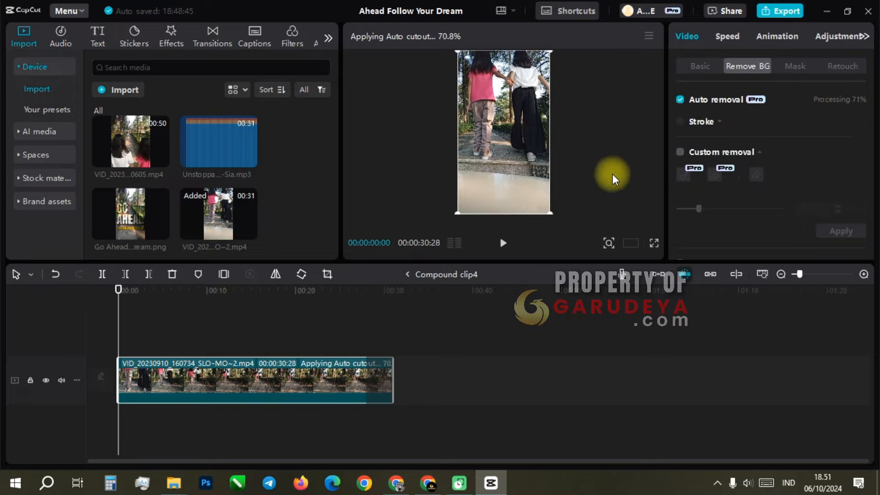
left_click(408, 274)
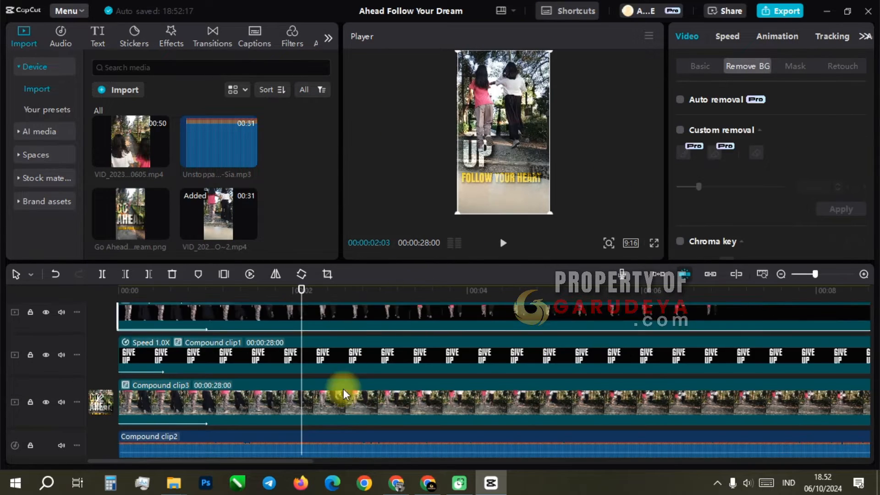
Open Compound clip2 and search the music library for motivation backsound
scroll(343, 393, "down", 1)
double_click(339, 415)
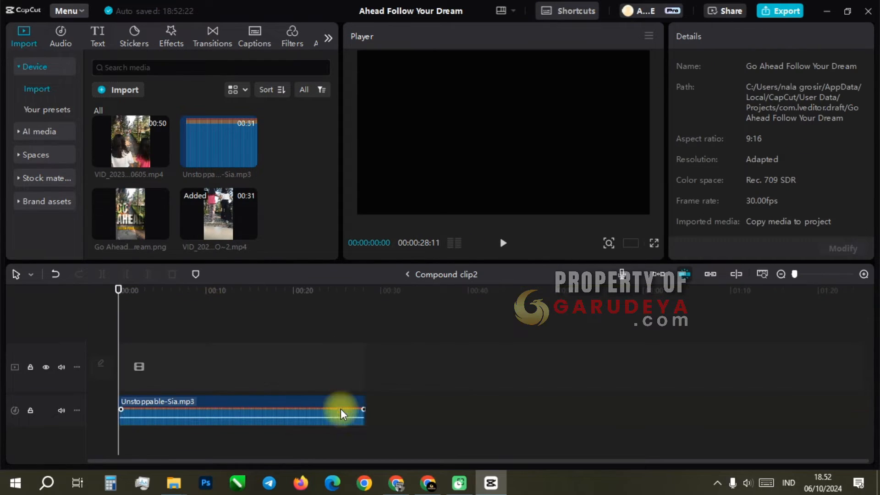
left_click(61, 38)
left_click(169, 65)
type("motivatio")
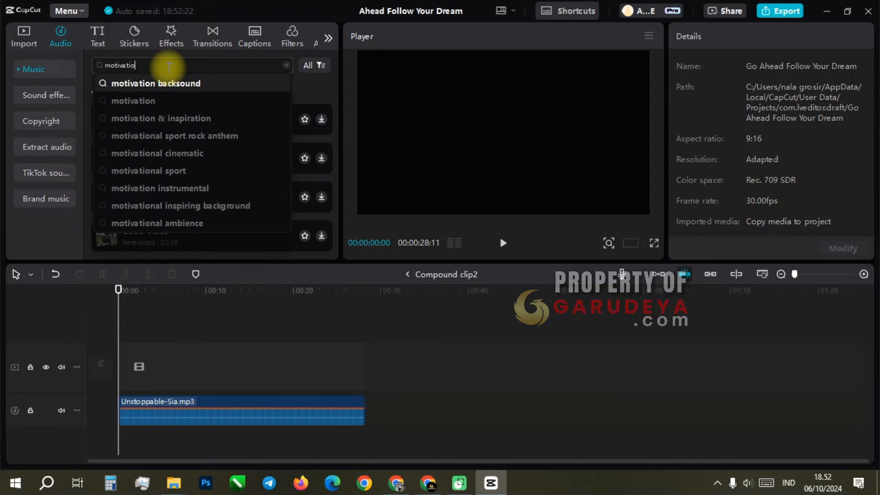
left_click(193, 83)
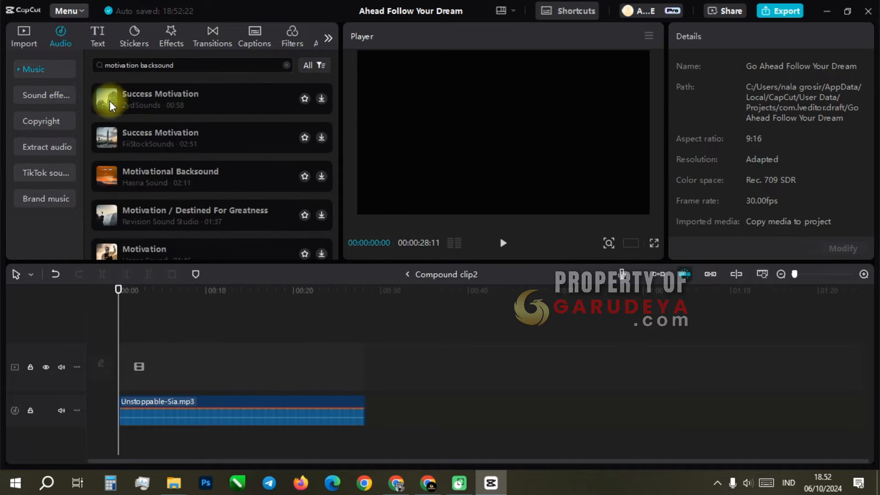
Preview the first three music results and add Motivational Backsound to the Compound clip2 timeline
left_click(103, 104)
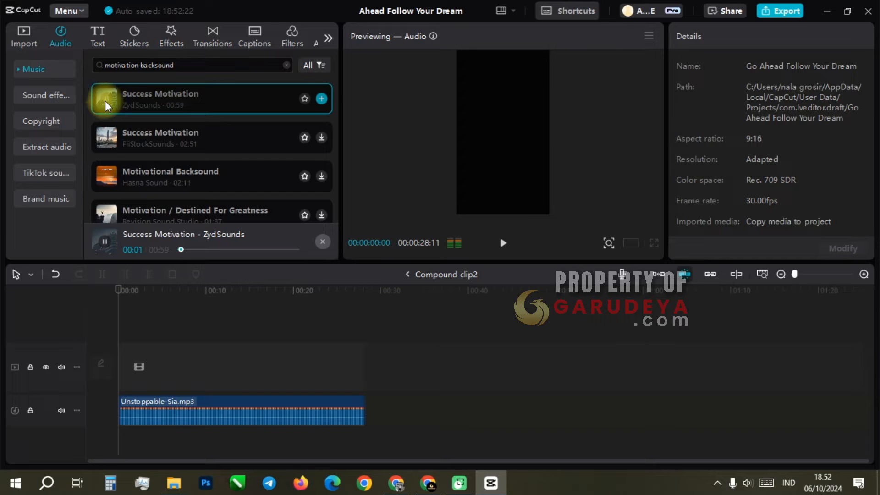
left_click(106, 138)
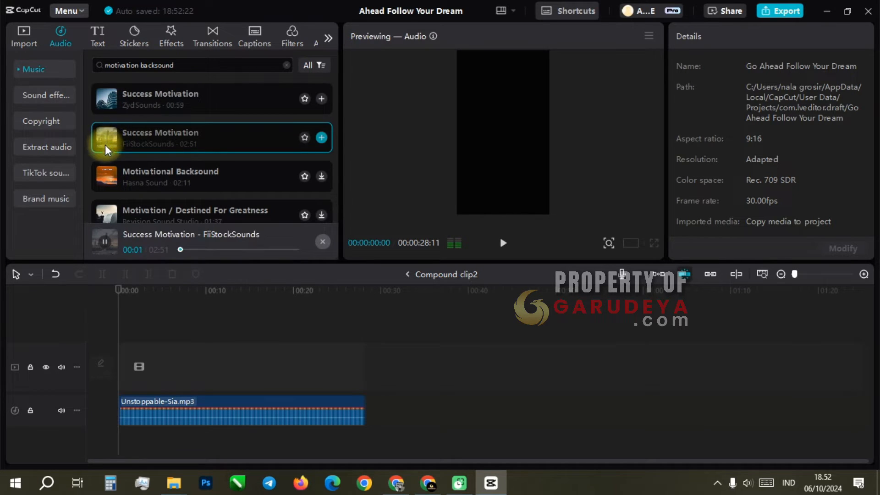
left_click(108, 178)
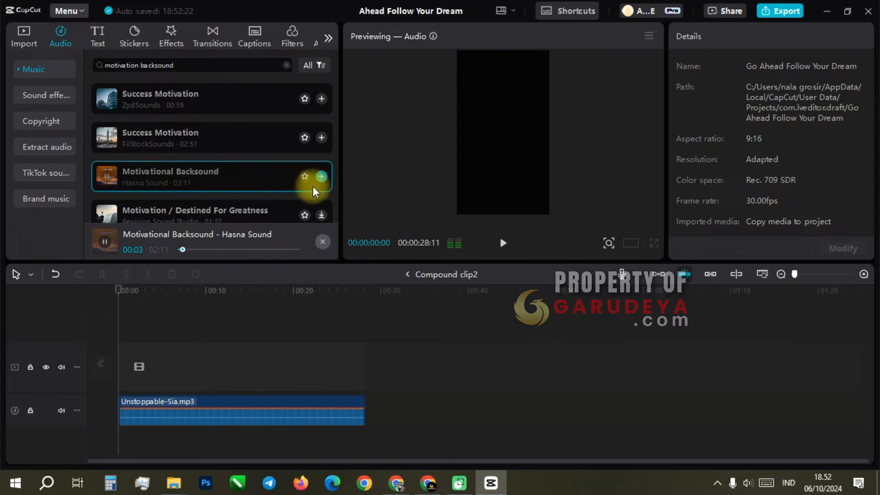
left_click(320, 176)
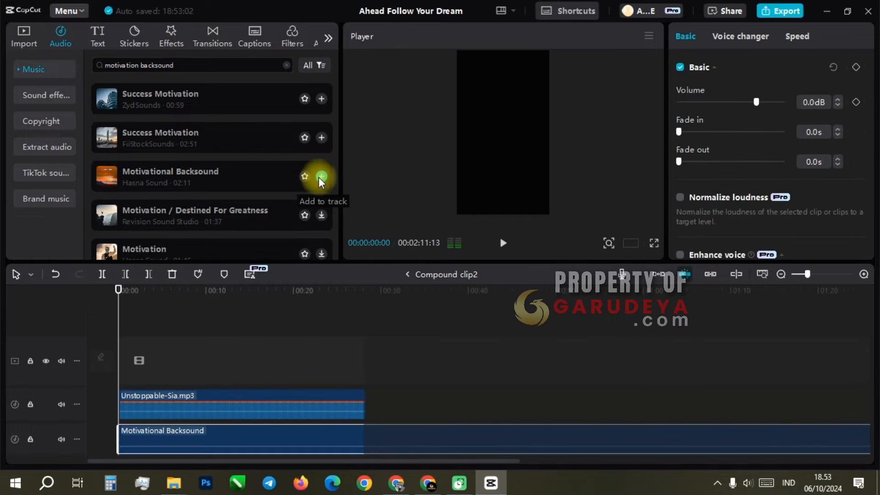
Mute the Unstoppable-Sia.mp3 track and trim about one second off the start of the Motivational Backsound clip
scroll(246, 352, "down", 1)
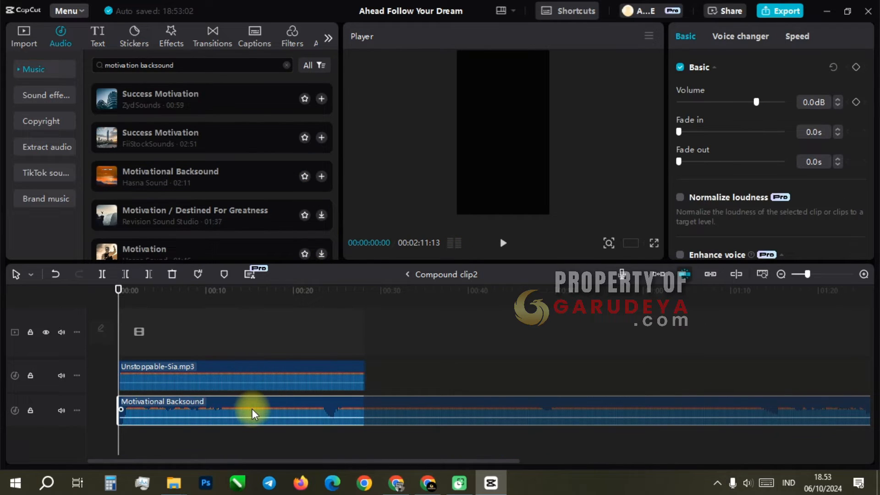
left_click(237, 376)
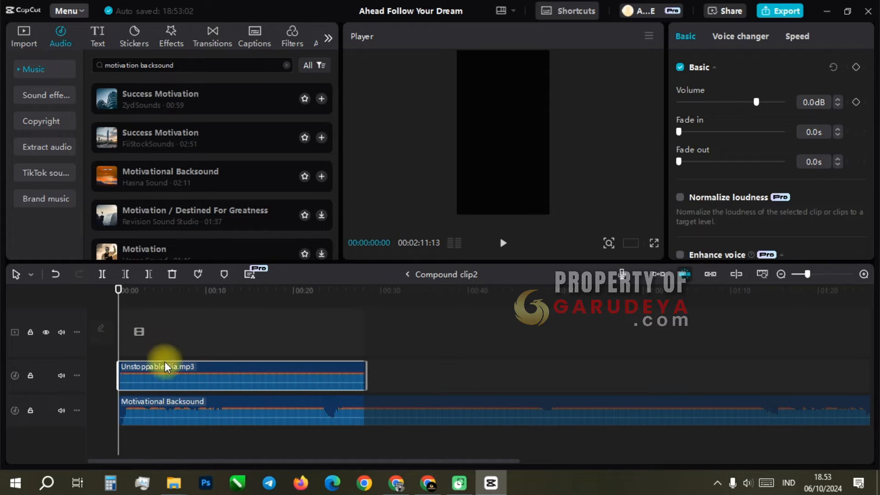
left_click(61, 376)
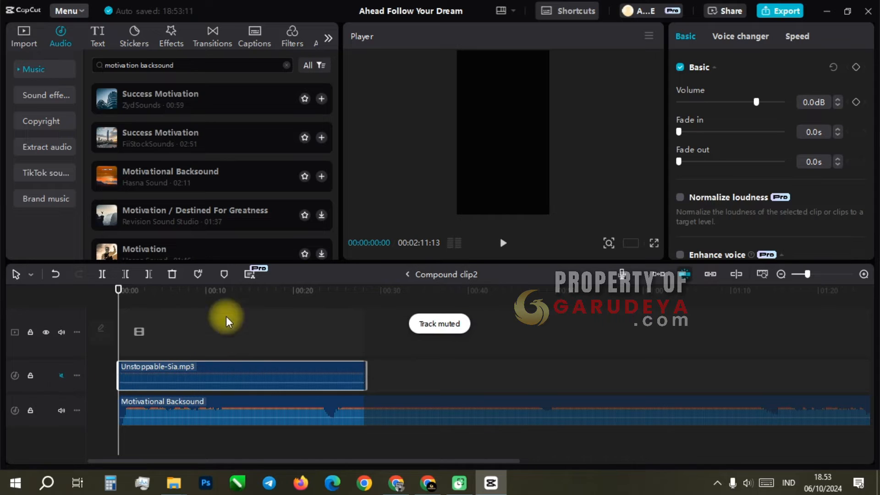
left_click(158, 409)
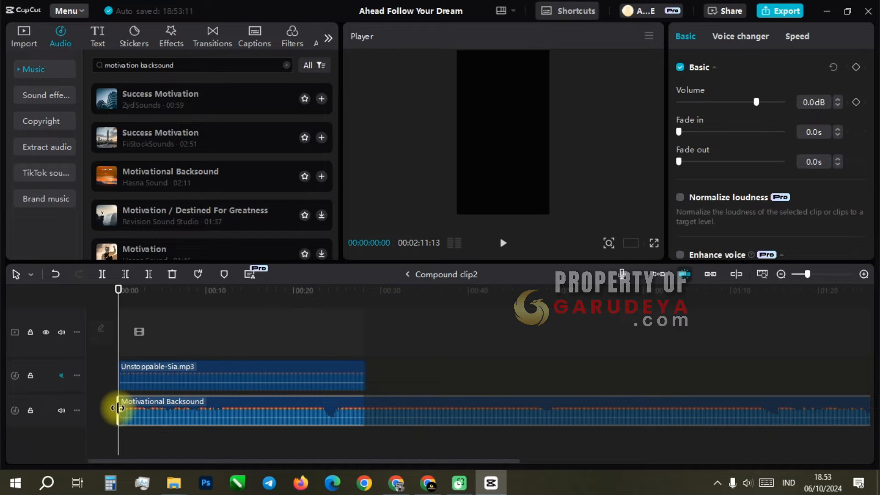
left_click_drag(118, 408, 149, 407)
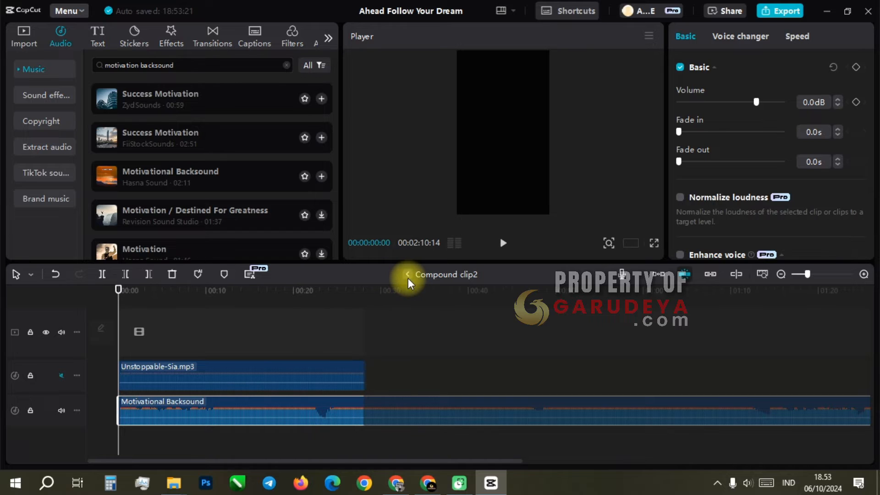
Return to the main timeline and play the project from 00:00 to the end to check the new music
left_click(408, 278)
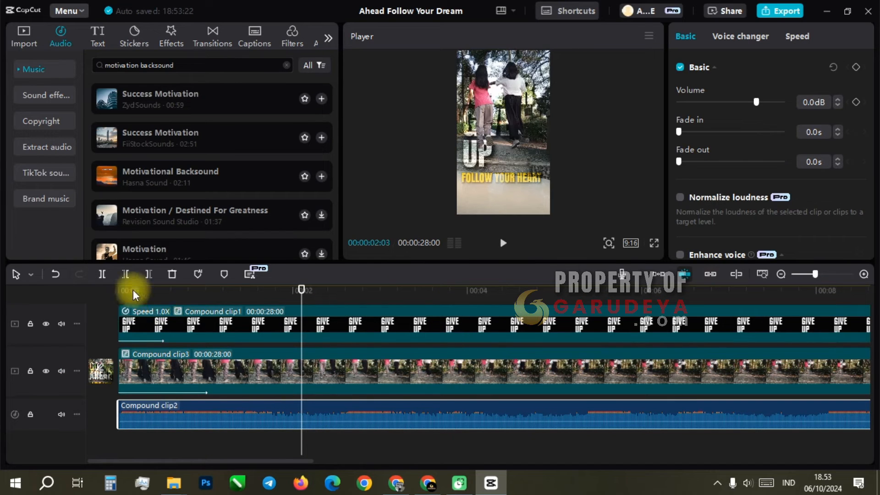
left_click(120, 289)
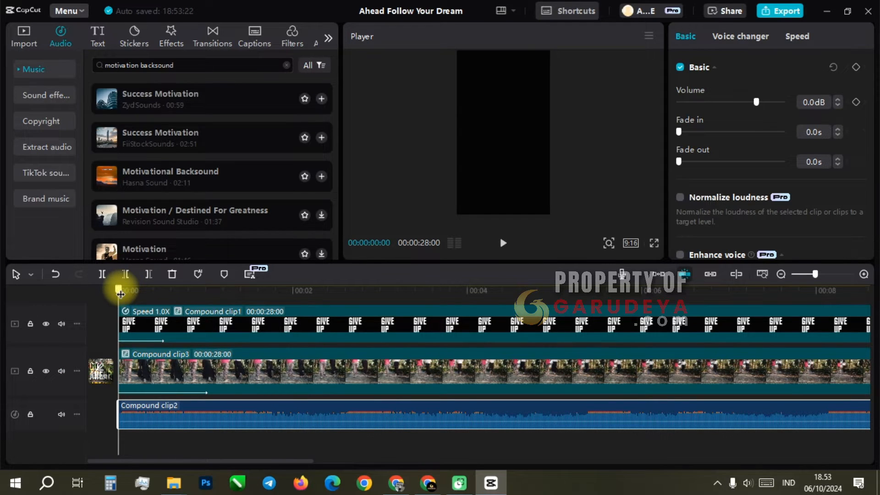
left_click(504, 243)
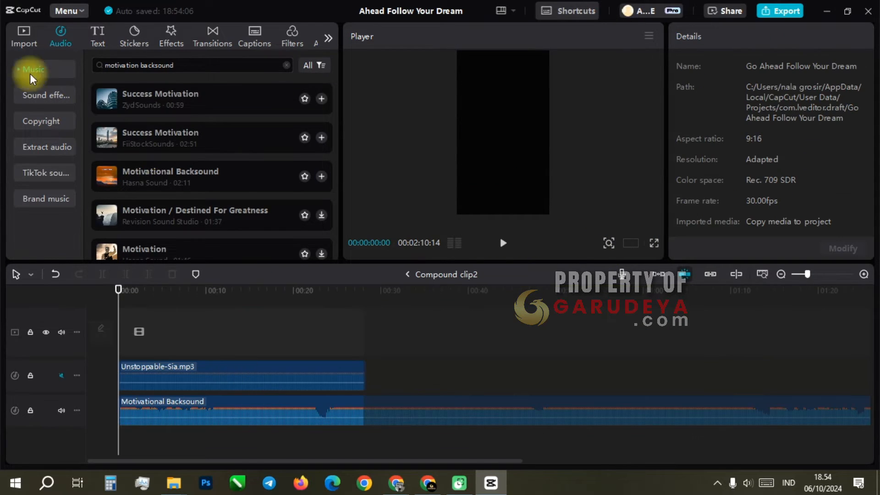
Import EDM-2705-Suno.mp3 from the computer and place it at the start of the Compound clip2 timeline
left_click(24, 37)
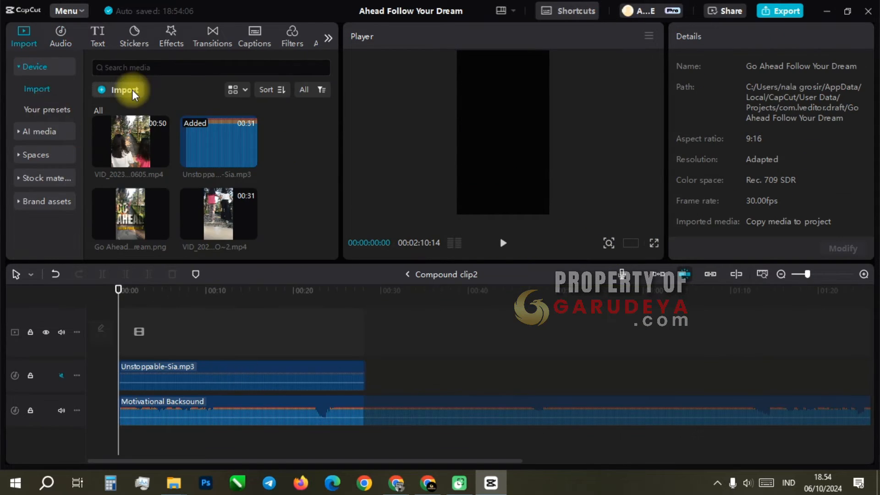
left_click(132, 90)
double_click(152, 105)
left_click(183, 129)
left_click(332, 289)
left_click_drag(131, 214, 147, 367)
Delete the Motivational Backsound and Unstoppable-Sia.mp3 clips from Compound clip2 and return to the main timeline
left_click(229, 441)
key("Delete")
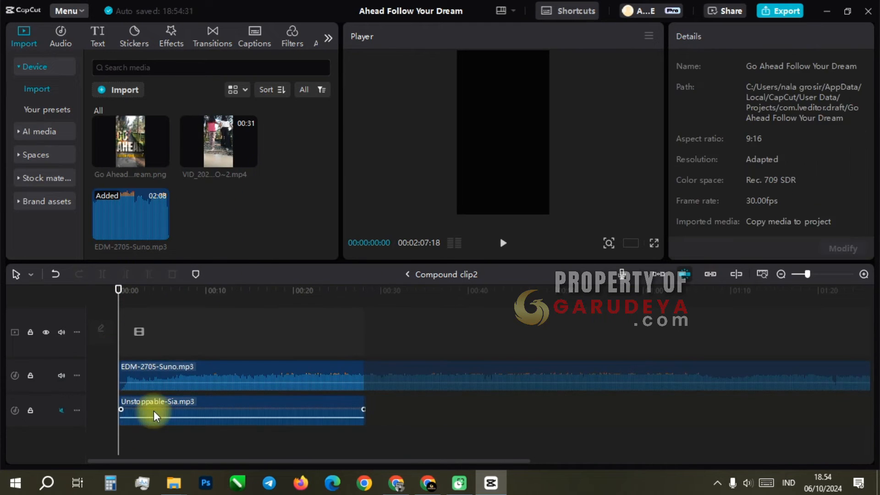
left_click(158, 413)
key("Delete")
left_click(185, 411)
left_click(465, 273)
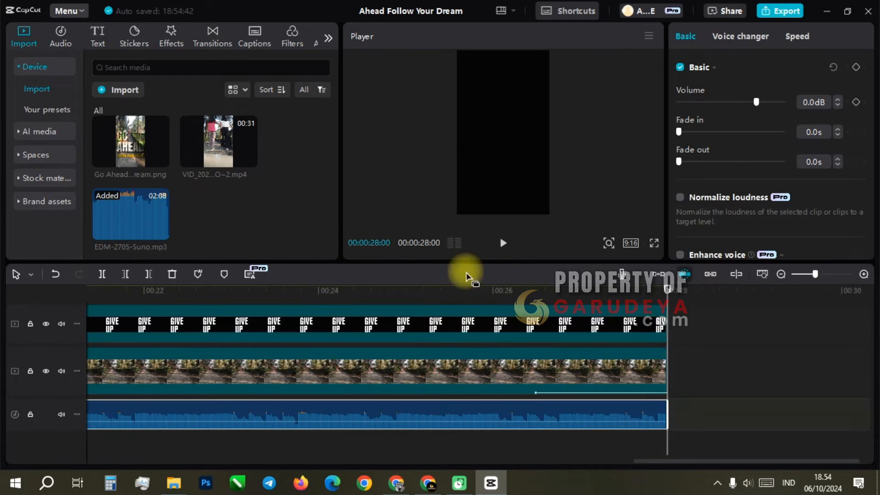
Play the project in full screen to review the result, and exit full screen
left_click(654, 245)
left_click(267, 440)
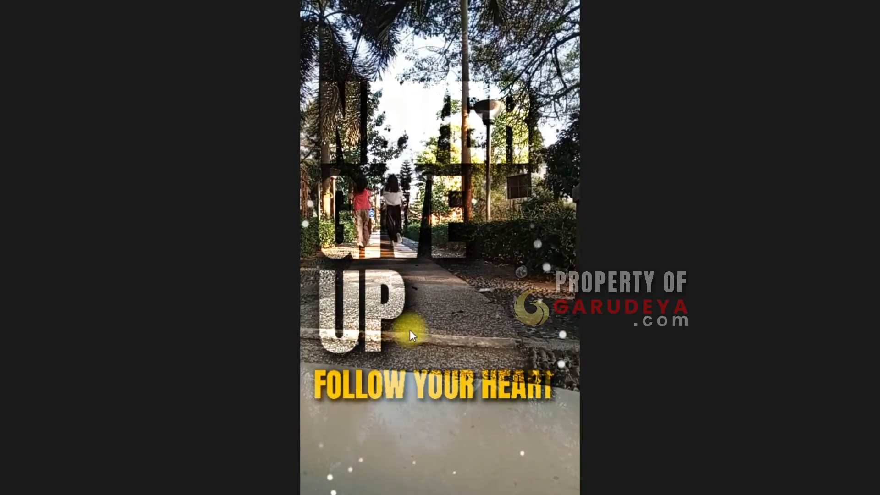
mouse_move(622, 347)
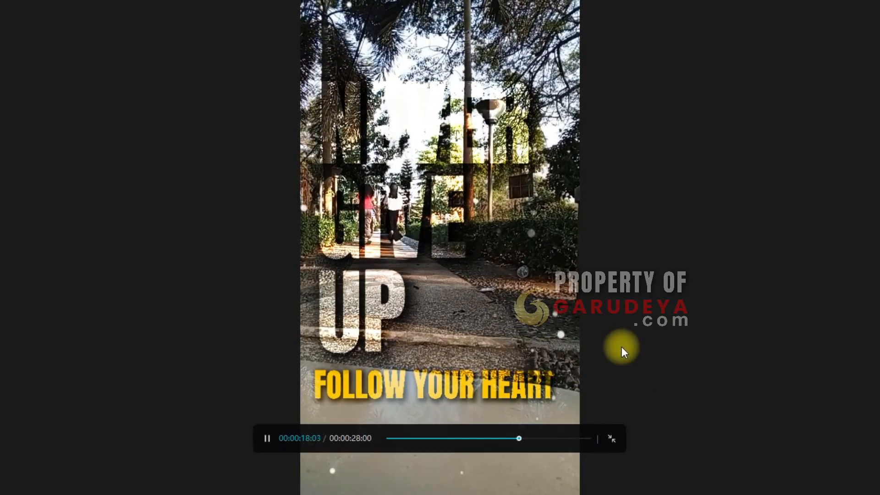
left_click(611, 440)
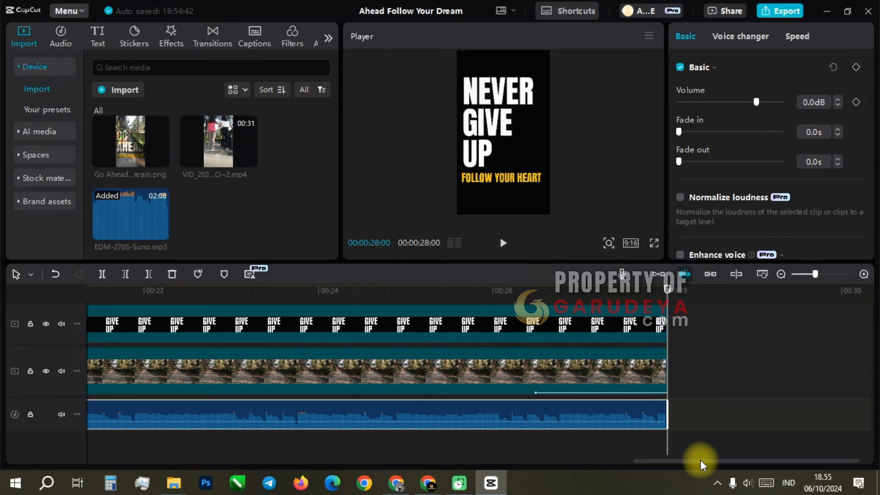
Remove the current Go Ahead cover at the start of the main timeline
left_click_drag(701, 460, 132, 474)
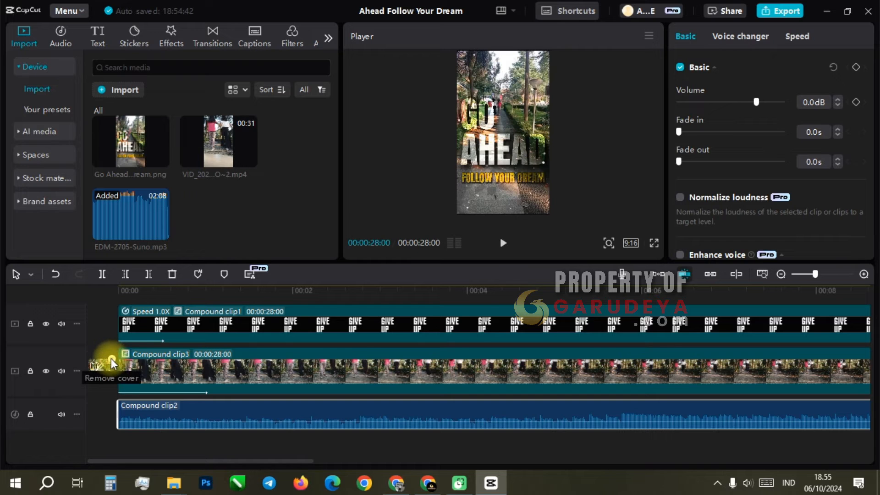
left_click(113, 360)
left_click(416, 300)
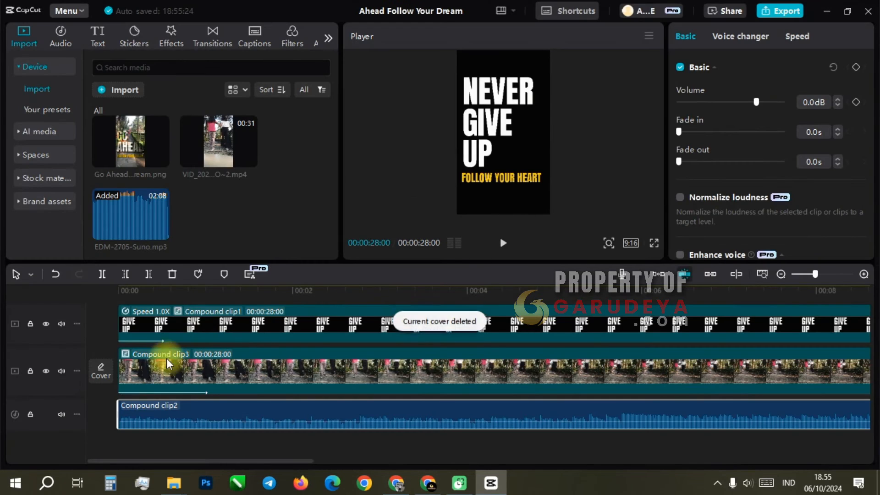
Create a new cover from a video frame near the end that shows the text over the park path, and save it
left_click(99, 372)
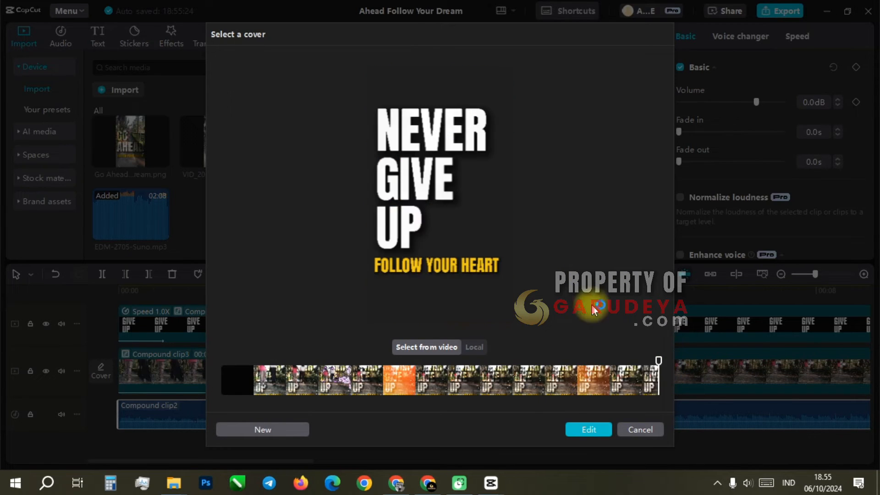
left_click_drag(656, 384, 621, 366)
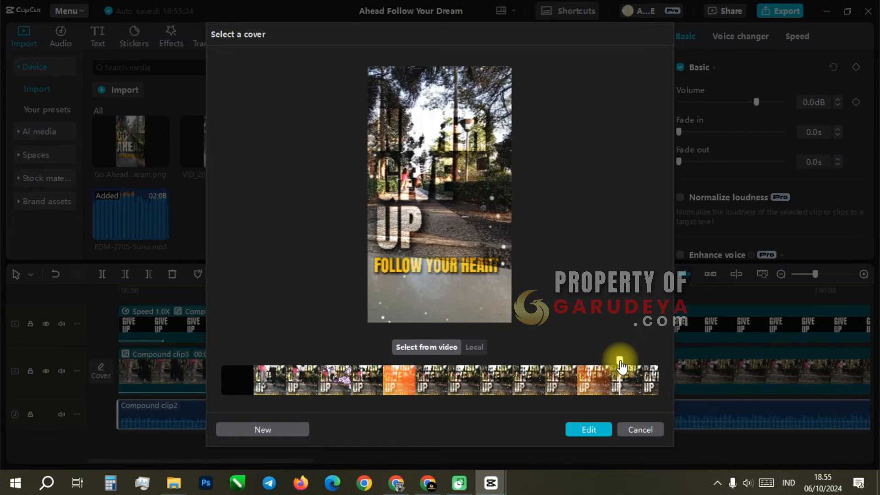
left_click(594, 435)
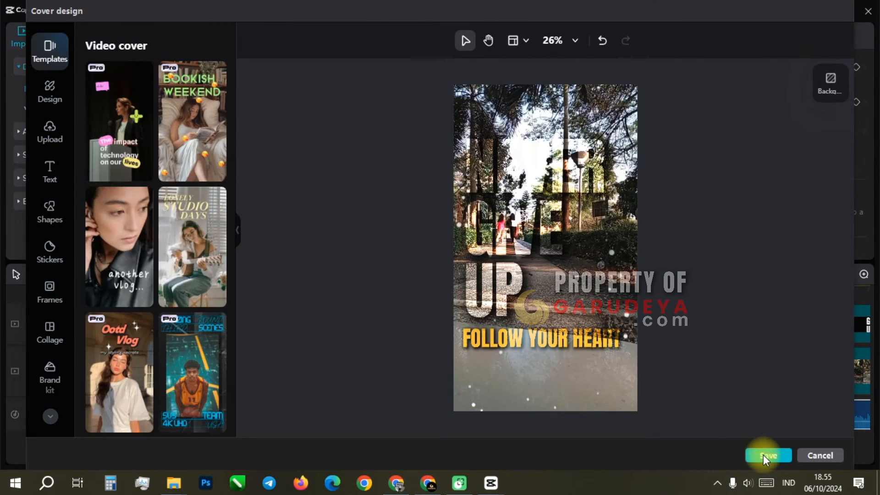
left_click(763, 455)
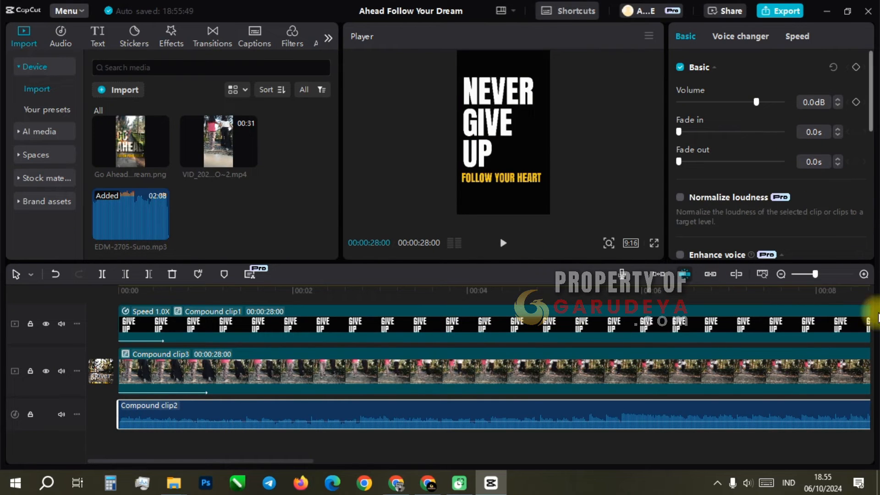
Export the project as Go Ahead Follow Your Dream in 1080P, recommended bit rate, H.264, mp4 at 30fps, with the cover at the beginning
left_click_drag(270, 460, 779, 461)
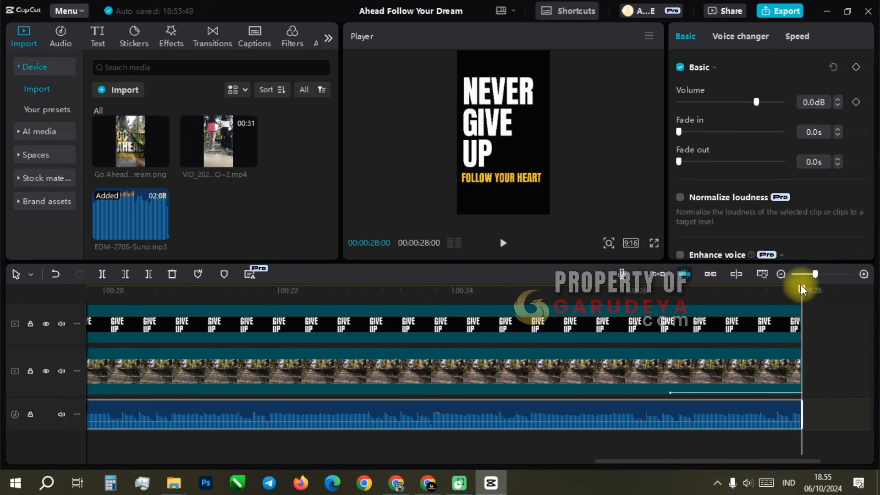
left_click(781, 274)
left_click(781, 274)
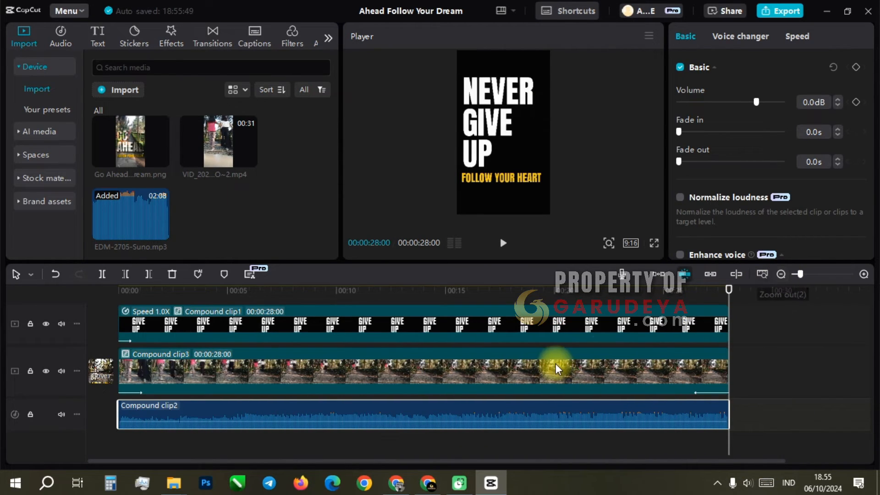
scroll(554, 364, "up", 2)
scroll(554, 364, "up", 2)
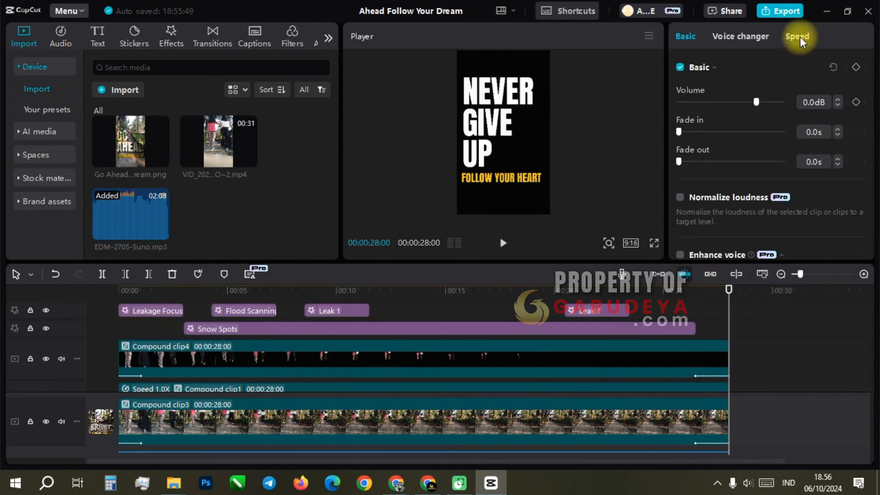
left_click(786, 11)
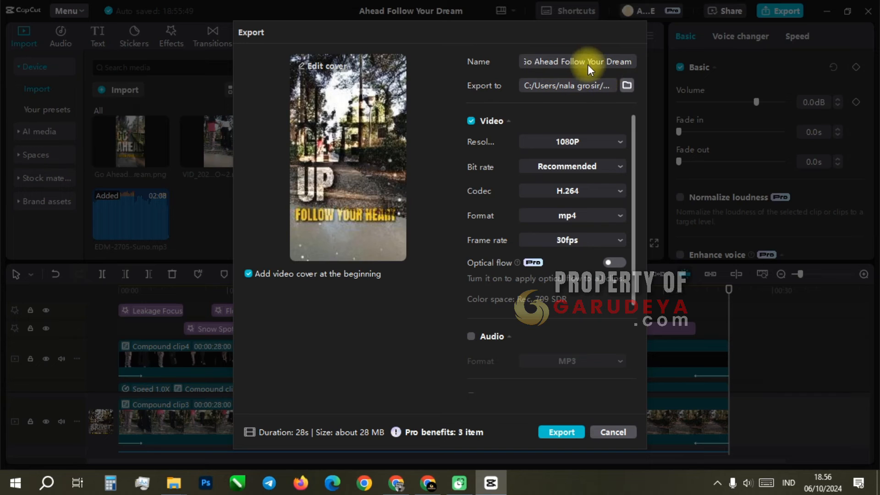
left_click(557, 433)
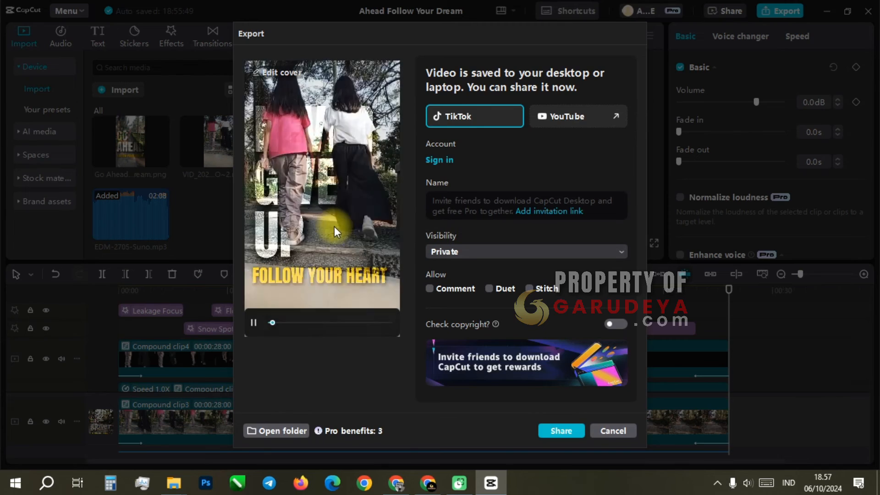
Show the export folder, close the finished export dialog, and open Go Ahead Follow Your Dream.mp4 from File Explorer
left_click(279, 431)
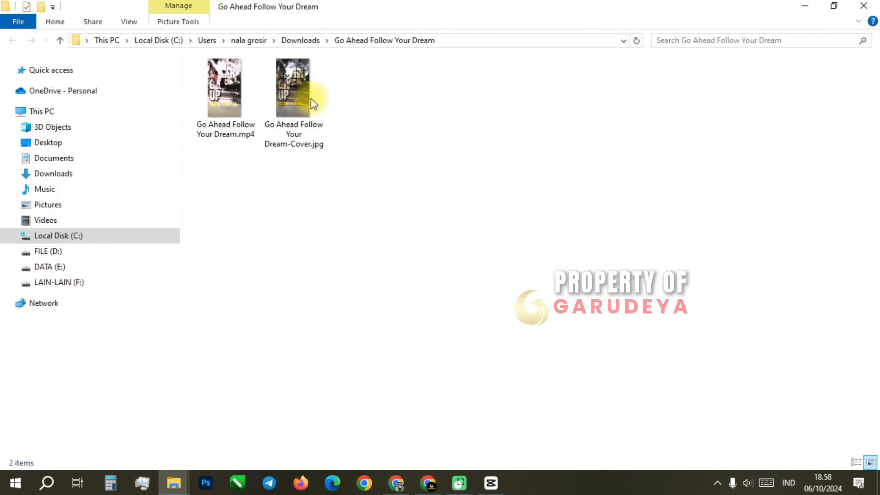
left_click(491, 483)
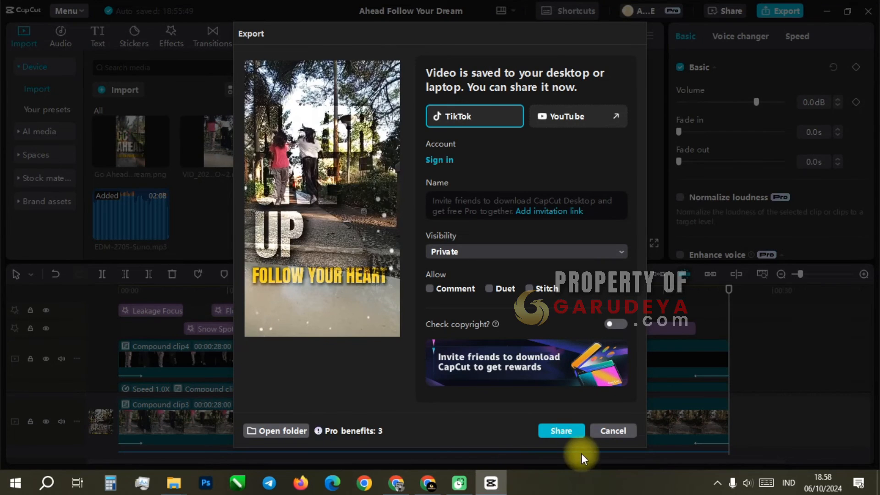
left_click(621, 431)
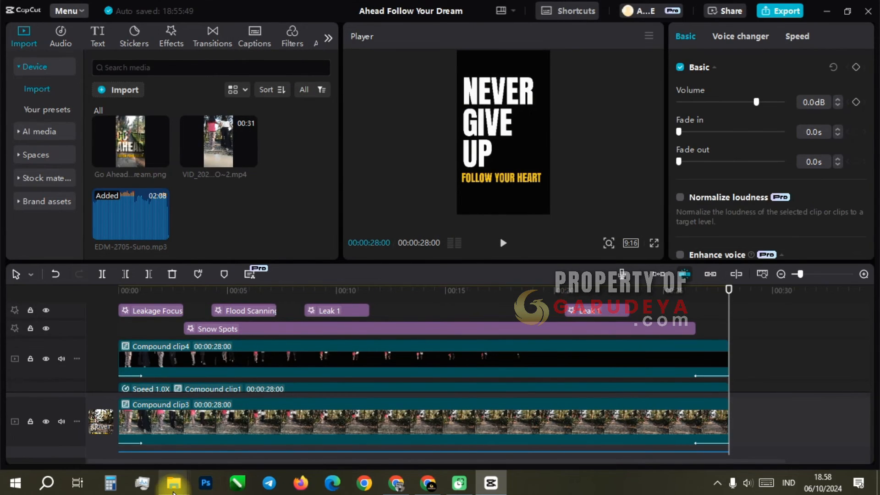
mouse_move(173, 487)
left_click(352, 433)
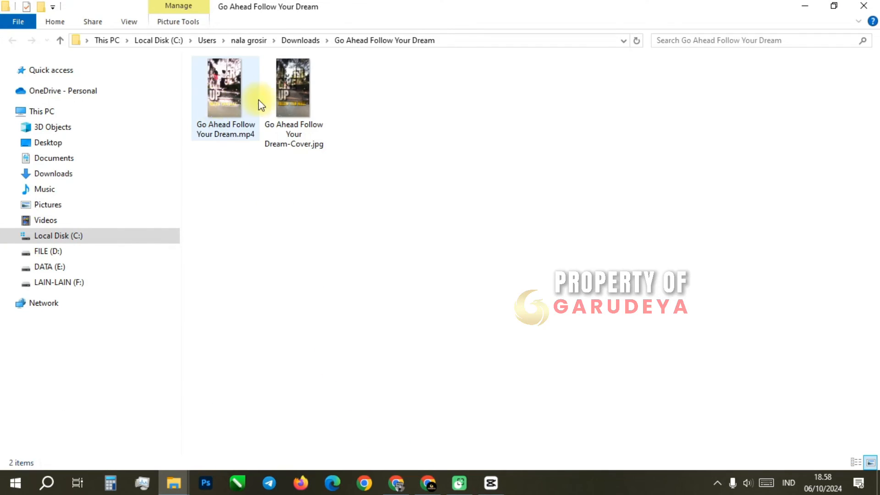
double_click(227, 103)
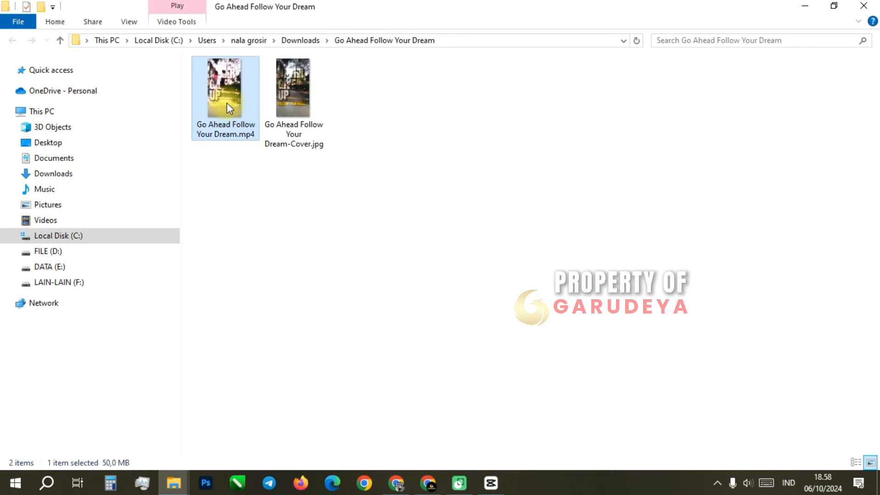